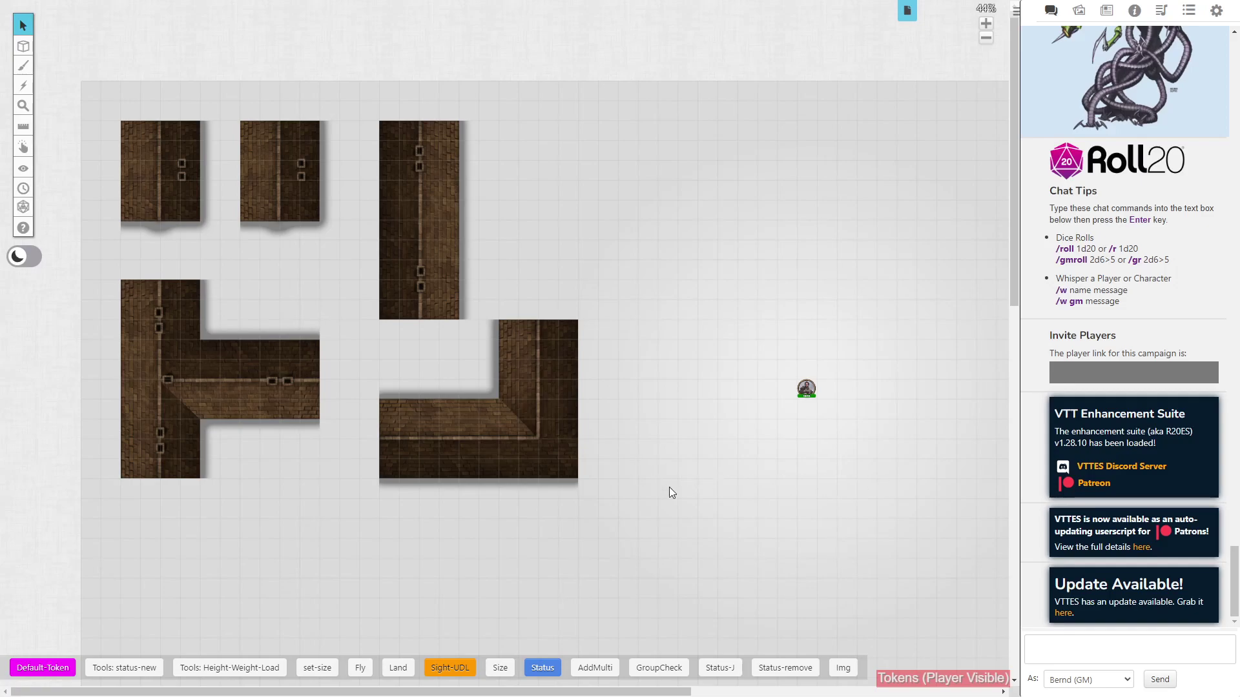
- Move the character token into the open courtyard above the T-shaped building's side wing
left_click_drag(809, 399, 376, 357)
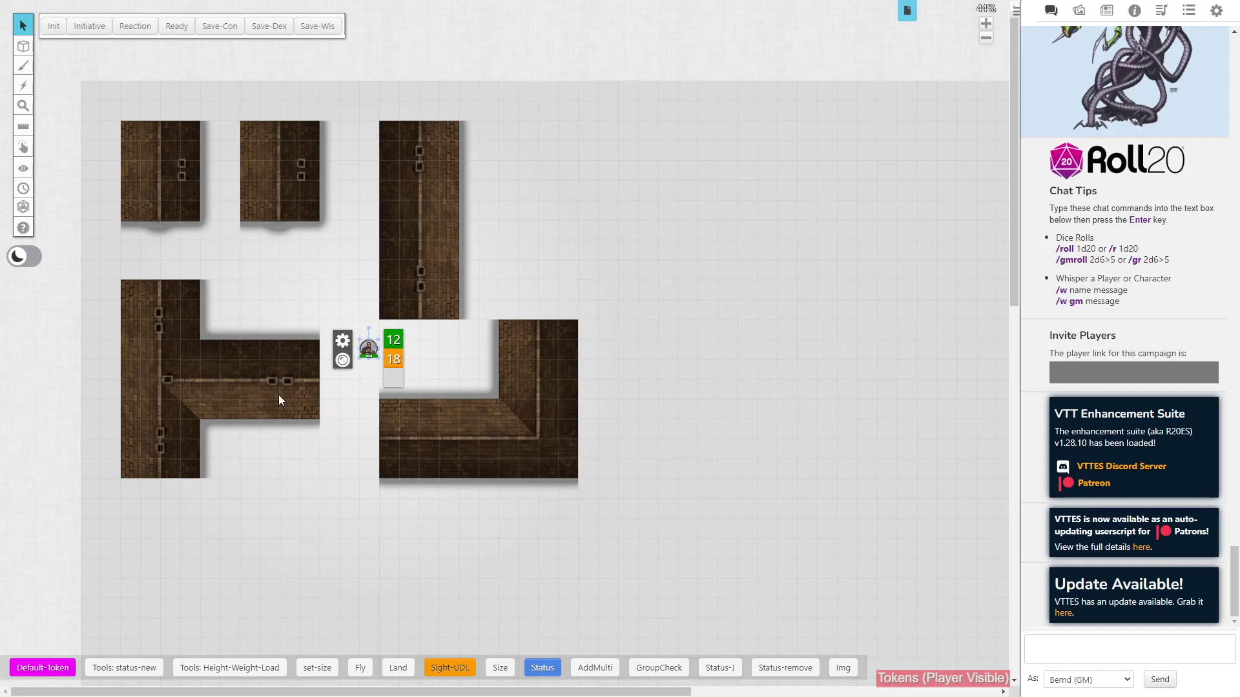
scroll(279, 398, "up", 3)
scroll(467, 513, "left", 5)
scroll(467, 513, "up", 2)
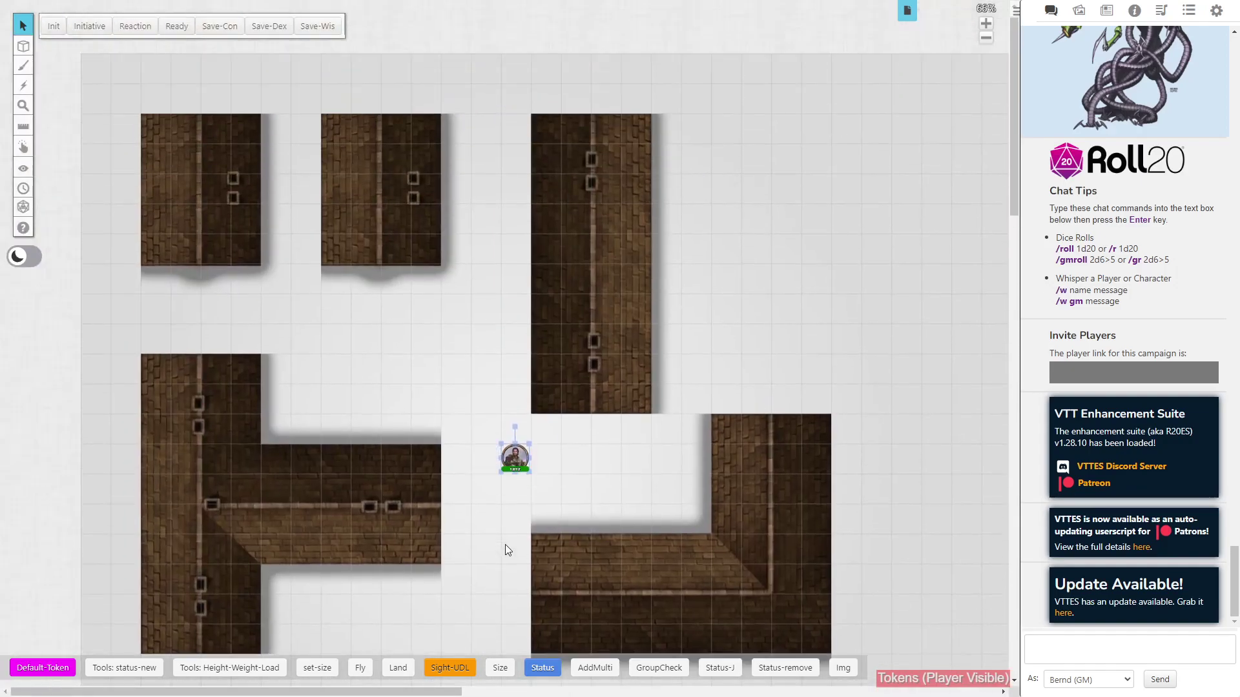
left_click_drag(520, 401, 375, 308)
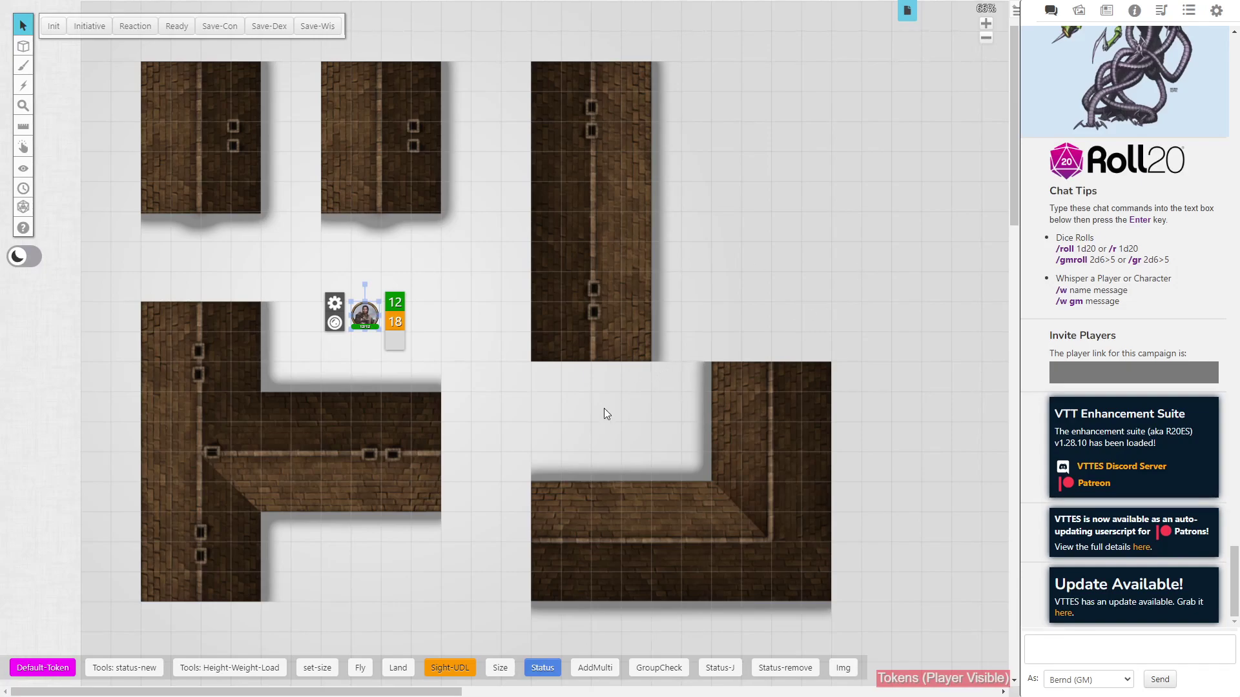
- Switch to the Dynamic Lighting layer and set up Polygon/Line drawing with the Wall barrier type
mouse_move(23, 47)
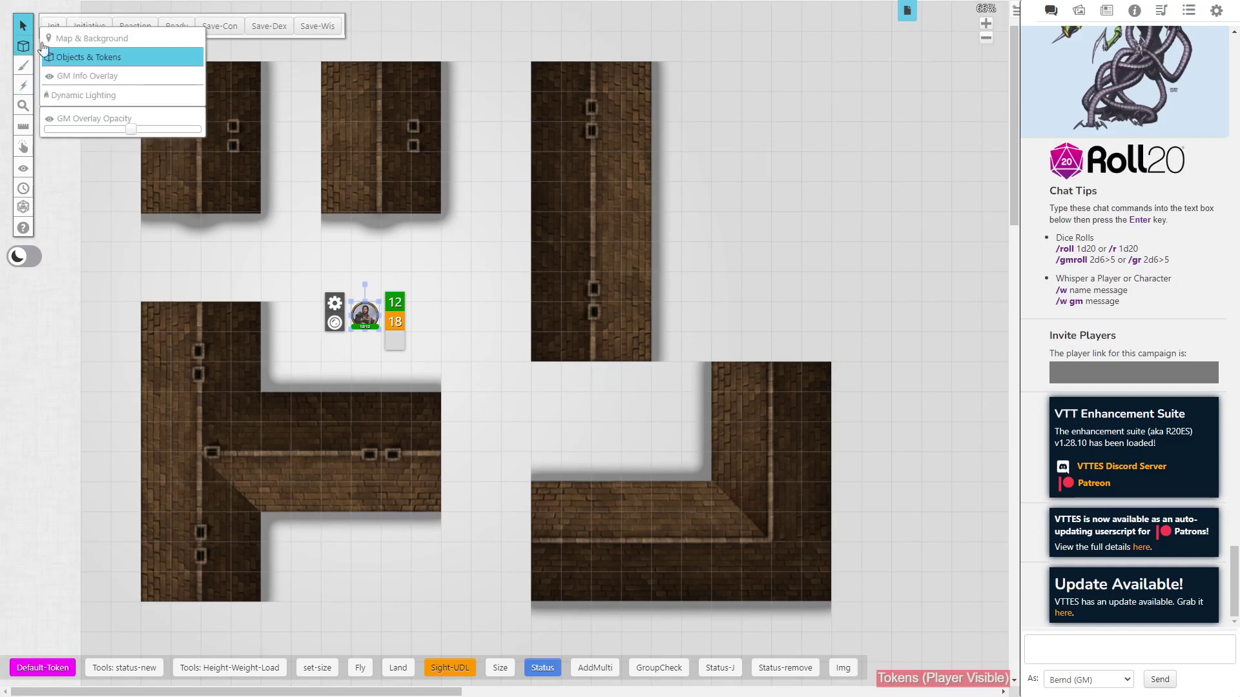
left_click(97, 95)
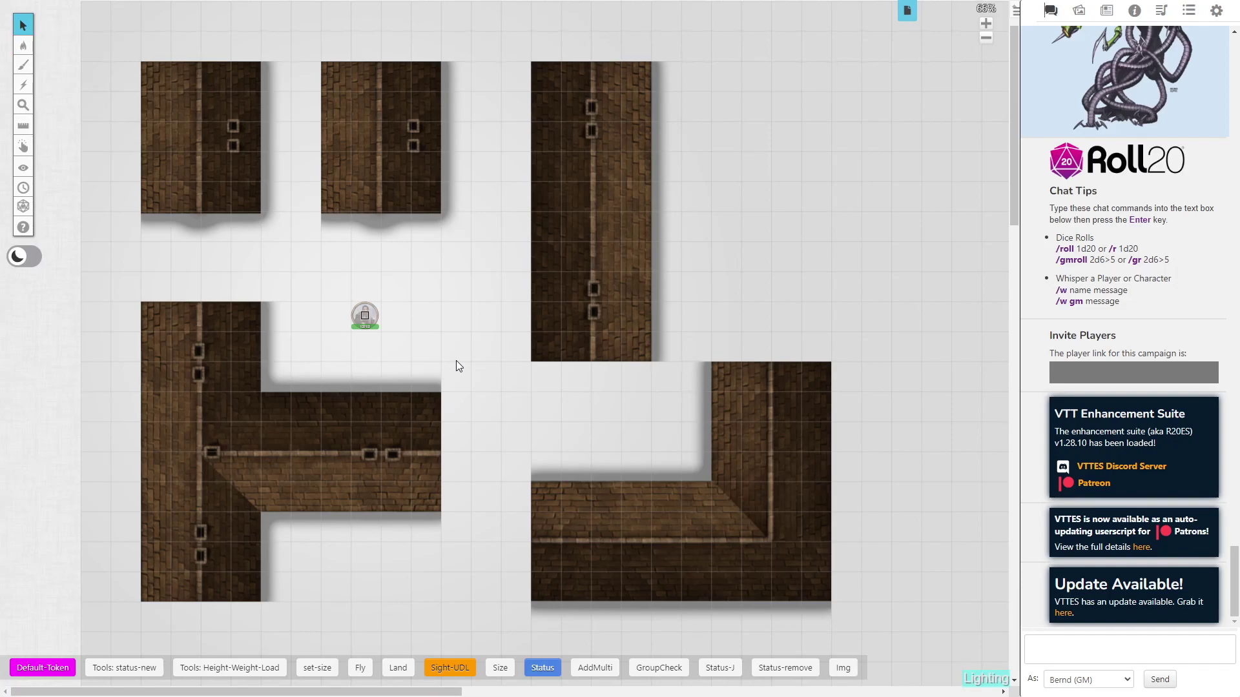
mouse_move(24, 66)
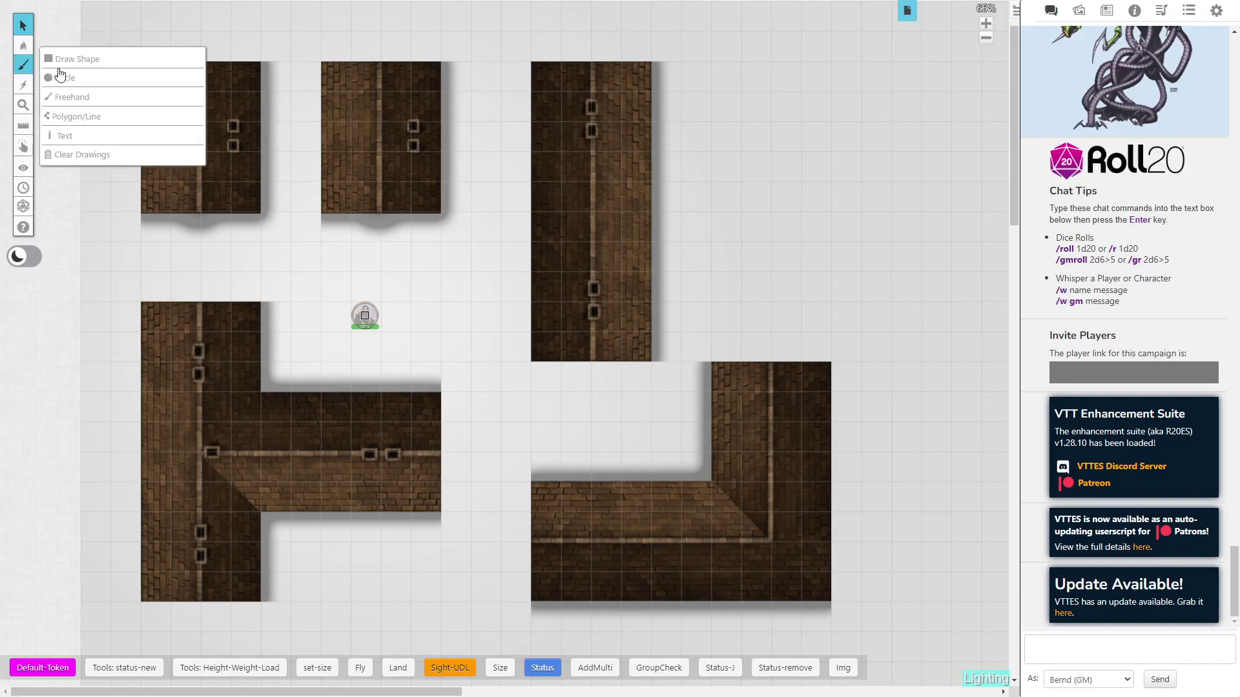
left_click(67, 118)
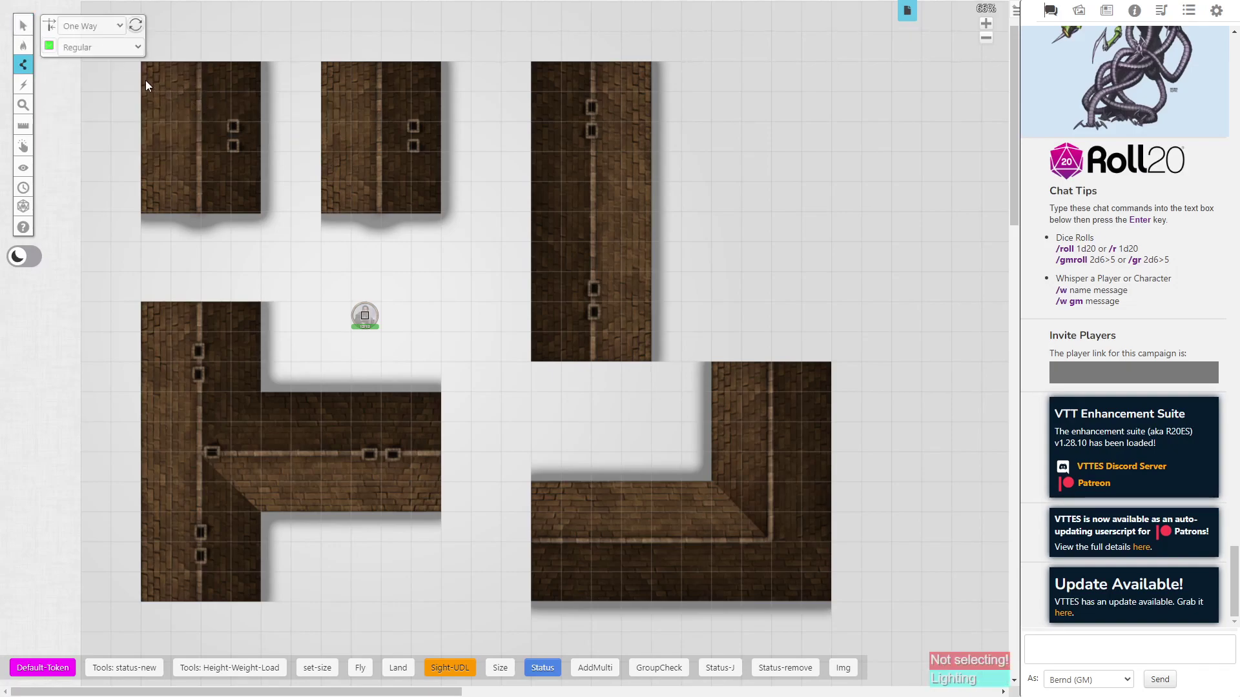
left_click(97, 27)
left_click(97, 42)
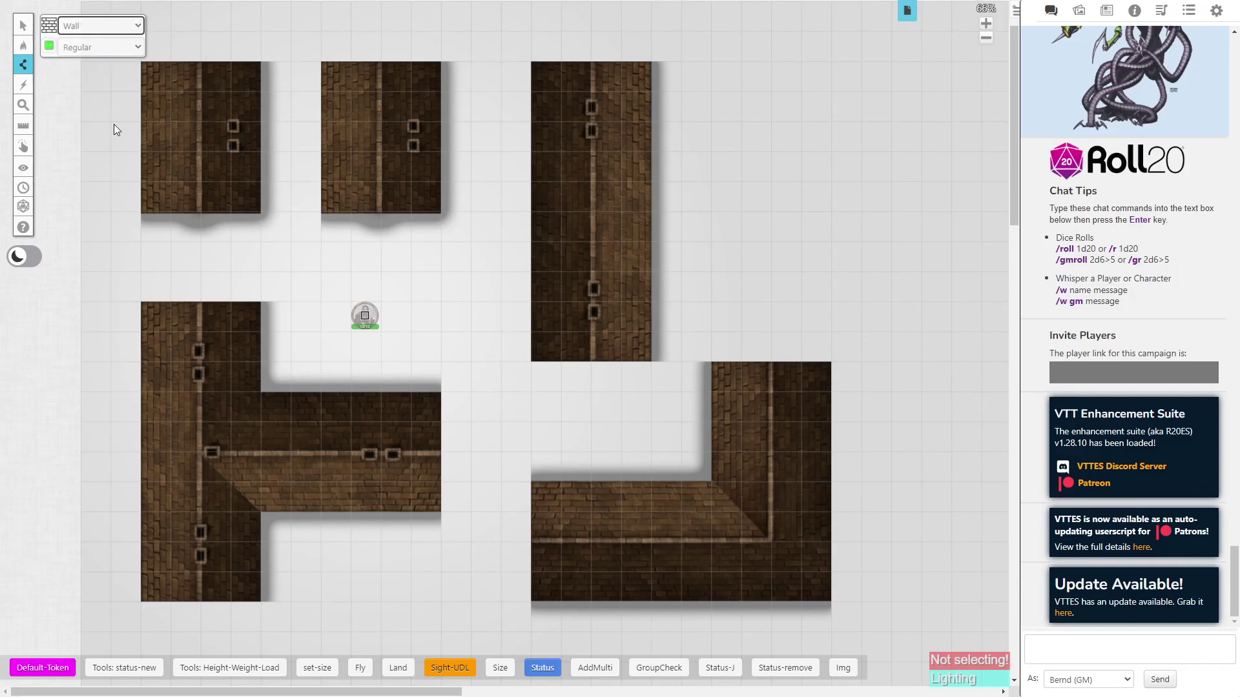
- Draw rectangular wall barriers around the roofs of the three rectangular buildings
left_click(141, 62)
mouse_move(22, 64)
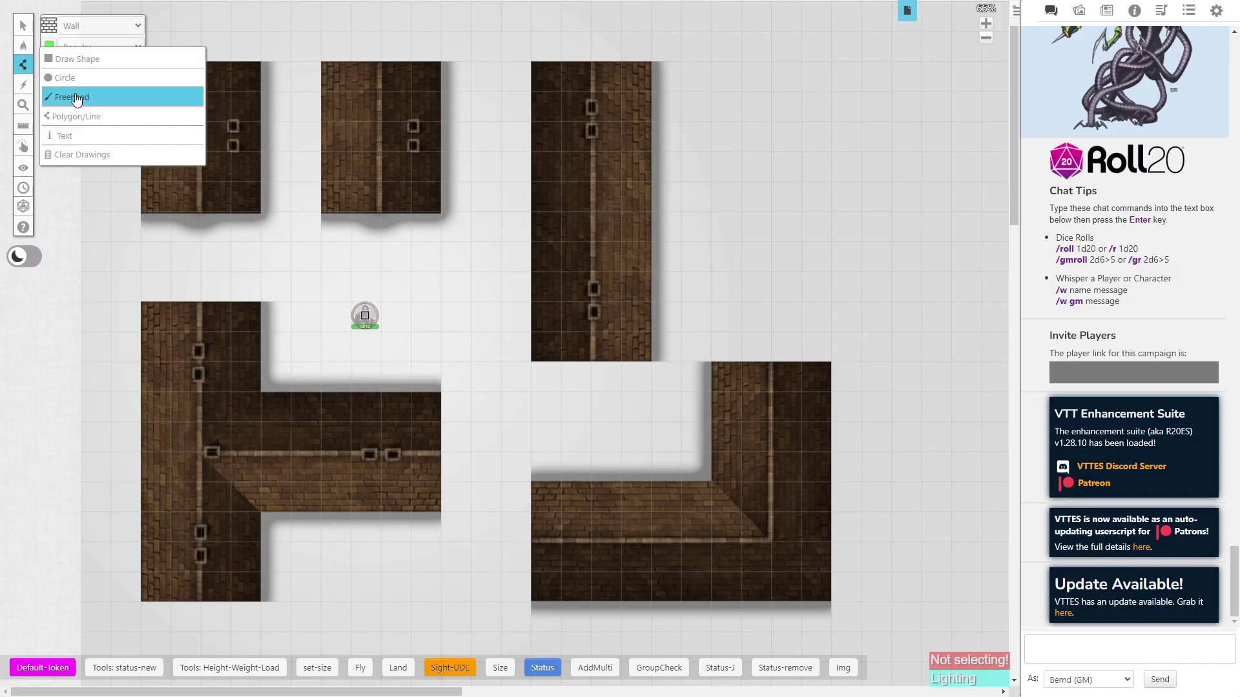
left_click(81, 59)
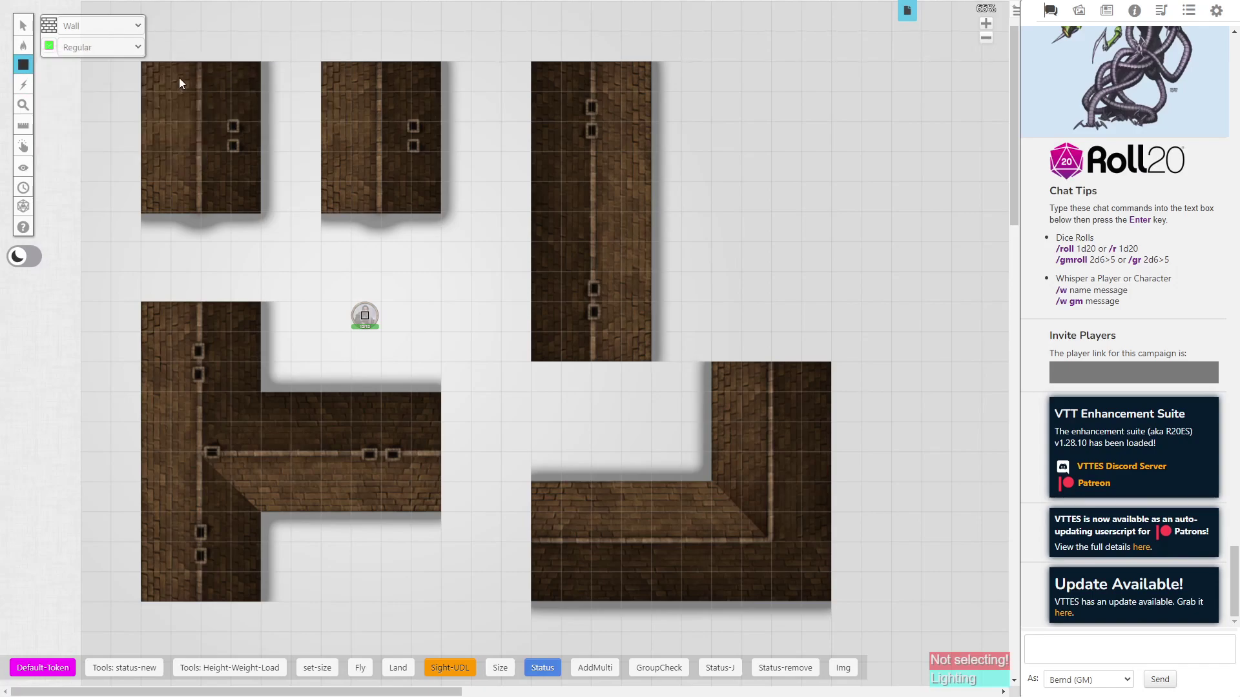
left_click_drag(142, 62, 253, 204)
mouse_move(323, 63)
left_mouse_down()
mouse_move(365, 135)
mouse_move(442, 212)
left_mouse_up()
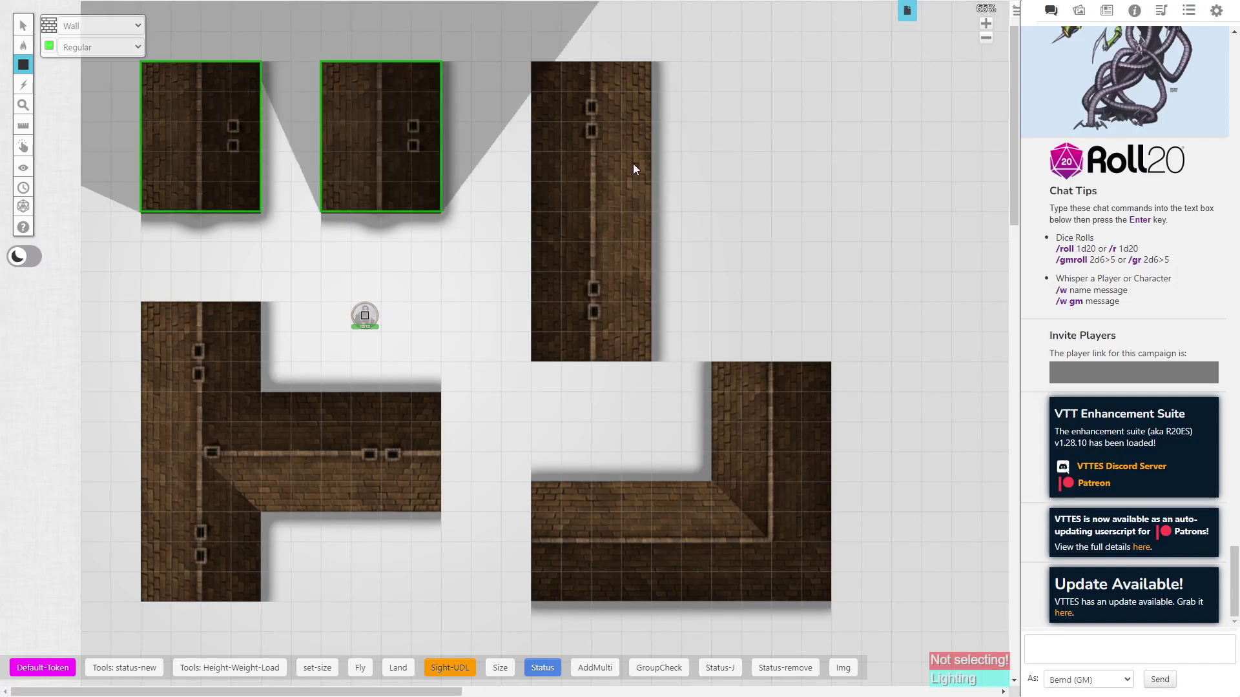
left_click_drag(530, 63, 649, 360)
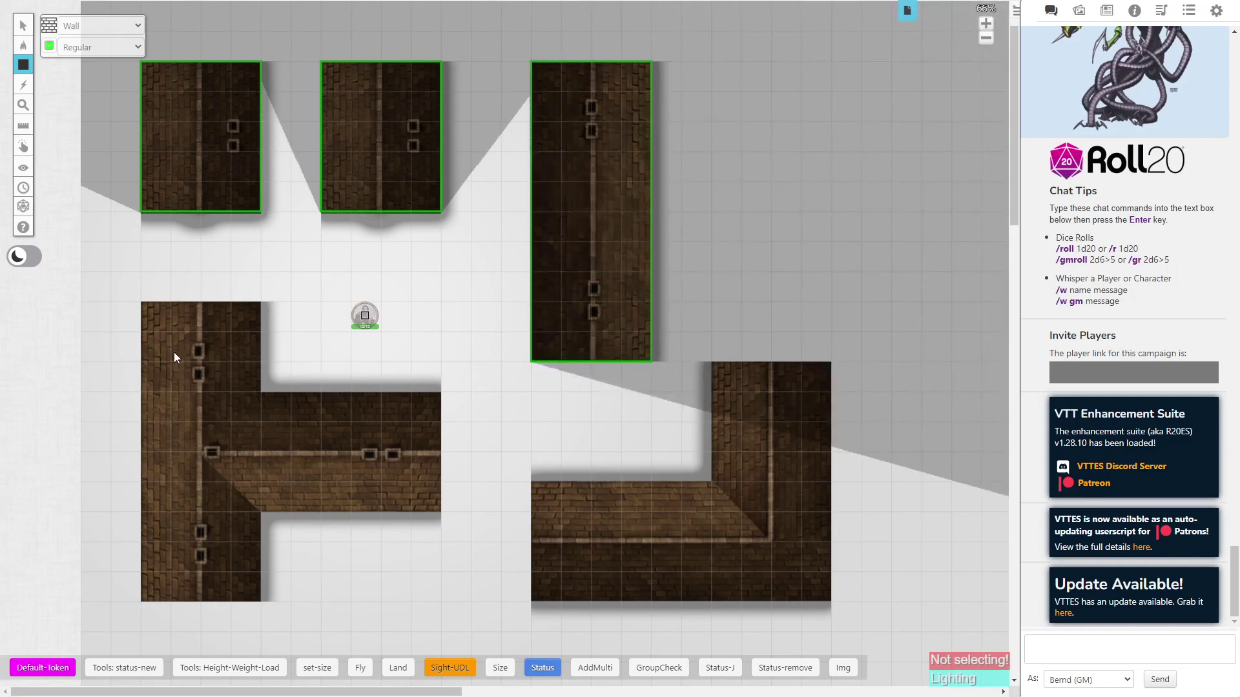
- Trace the T-shaped building's outline with a closed Polygon/Line wall barrier
mouse_move(23, 64)
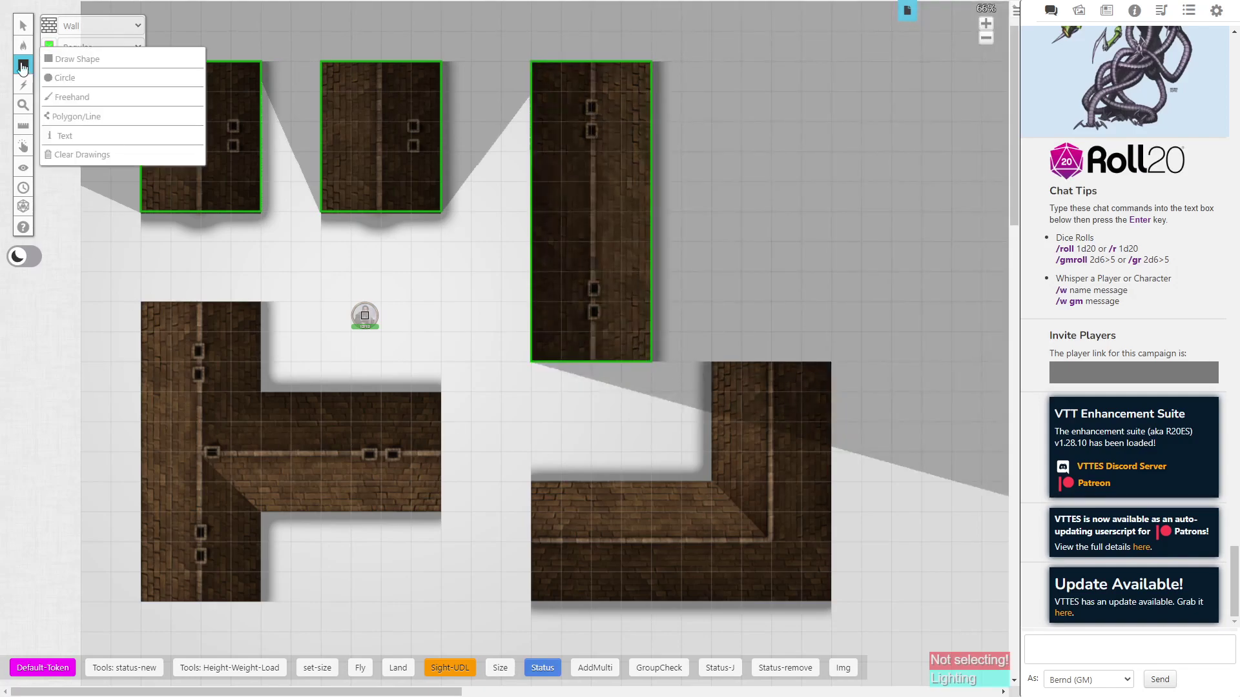
left_click(65, 118)
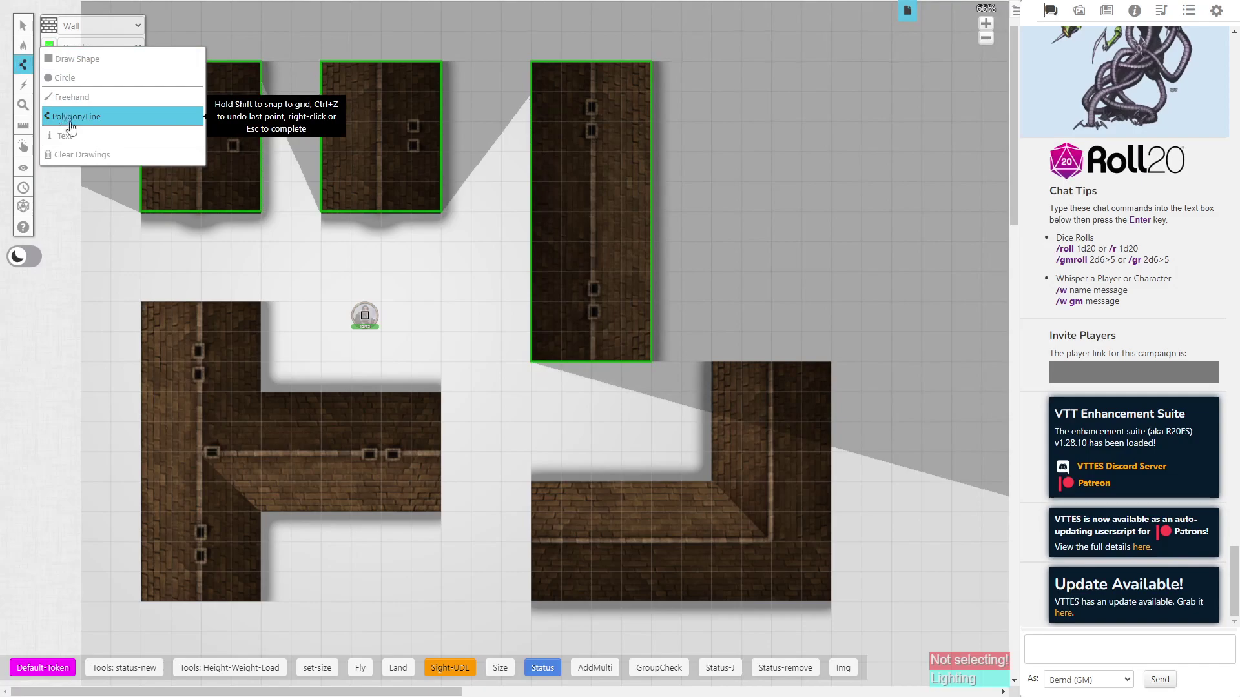
left_click(142, 302)
left_click(261, 302)
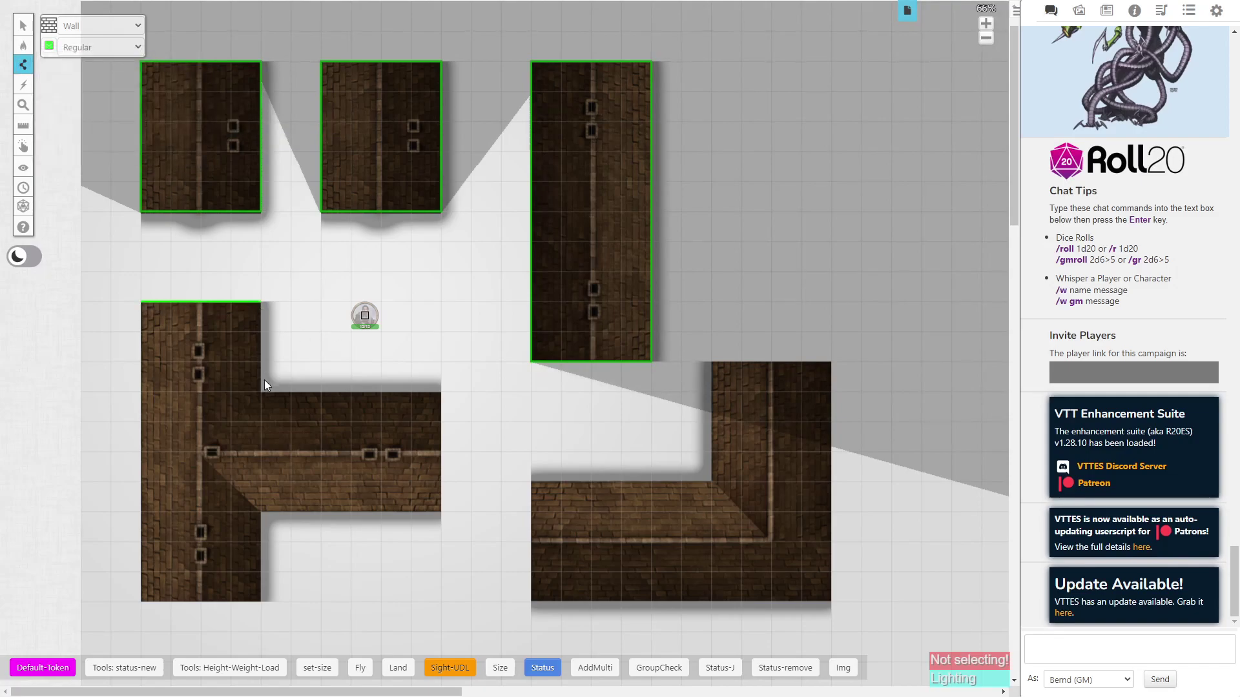
left_click(264, 393)
left_click(441, 392)
left_click(442, 510)
left_click(264, 511)
left_click(261, 601)
left_click(140, 601)
left_click(140, 302)
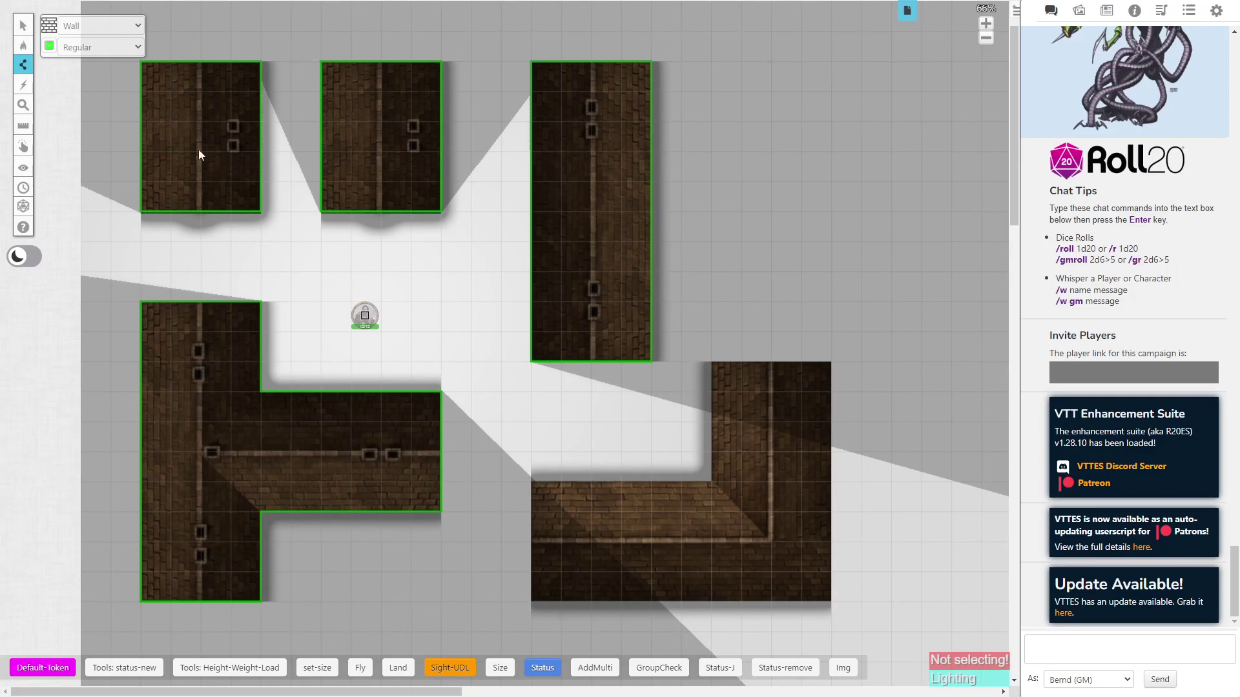
- Trace the L-shaped building's outline with a closed wall barrier and finish drawing
left_click(712, 363)
left_click(830, 363)
left_click(830, 600)
left_click(532, 600)
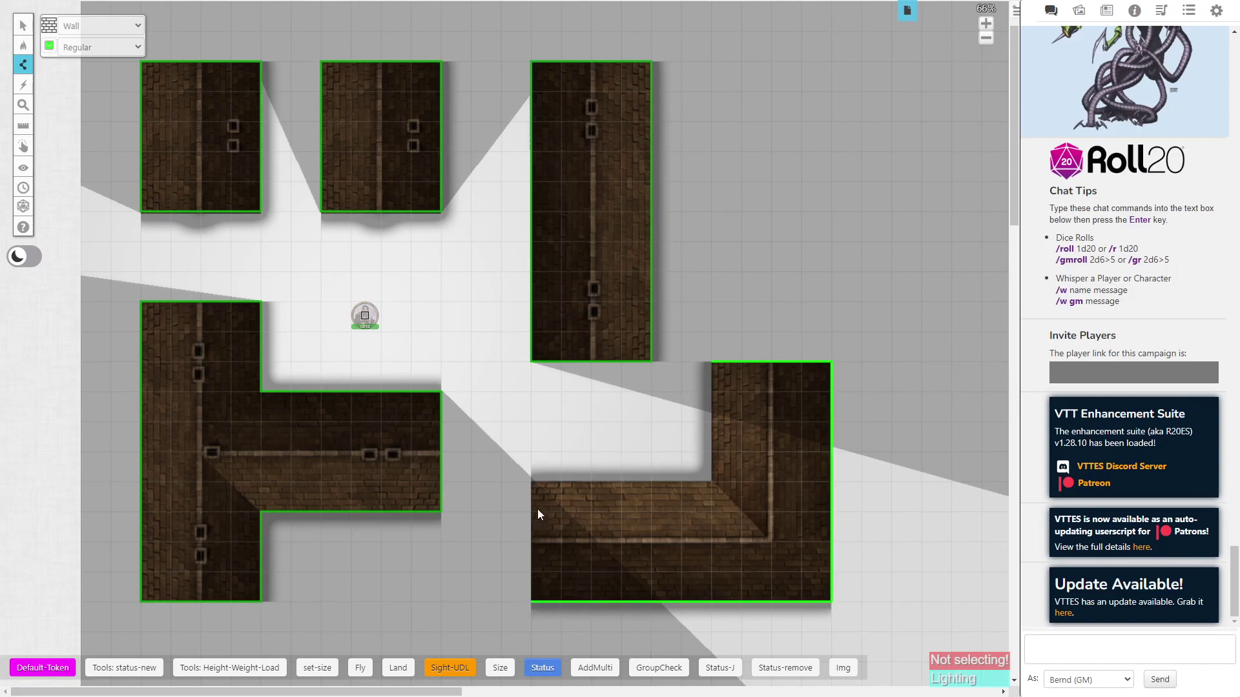
left_click(537, 486)
left_click(725, 481)
left_click(712, 363)
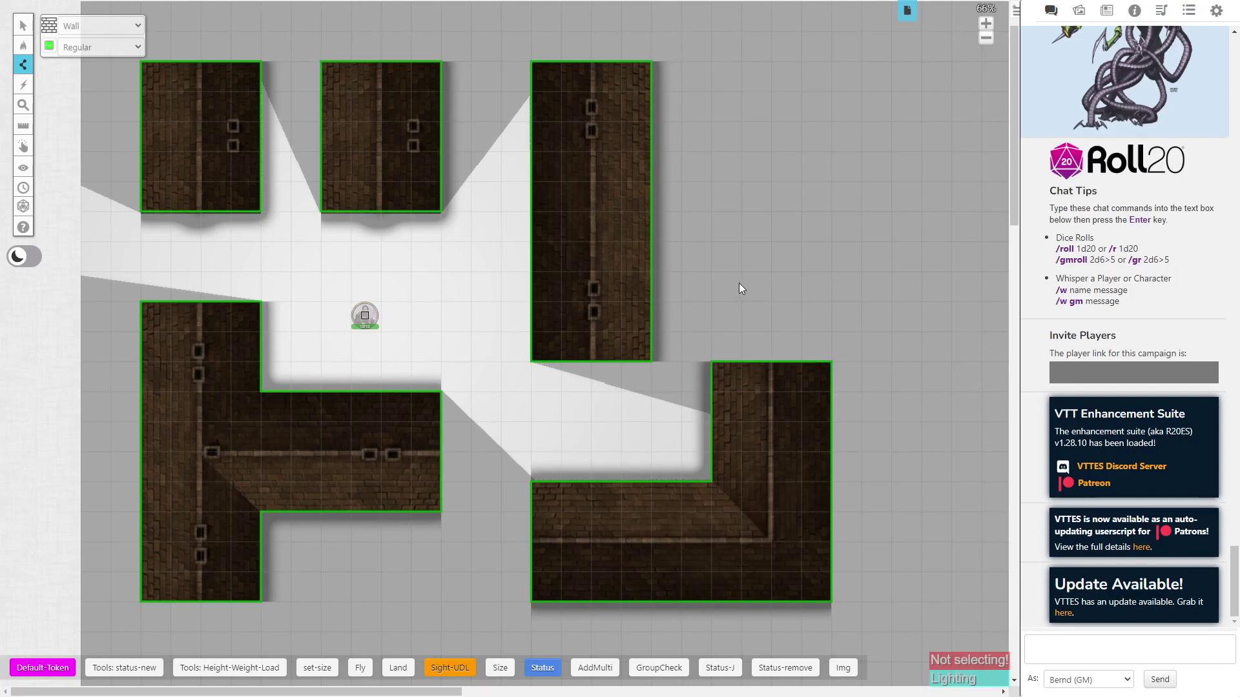
key("Escape")
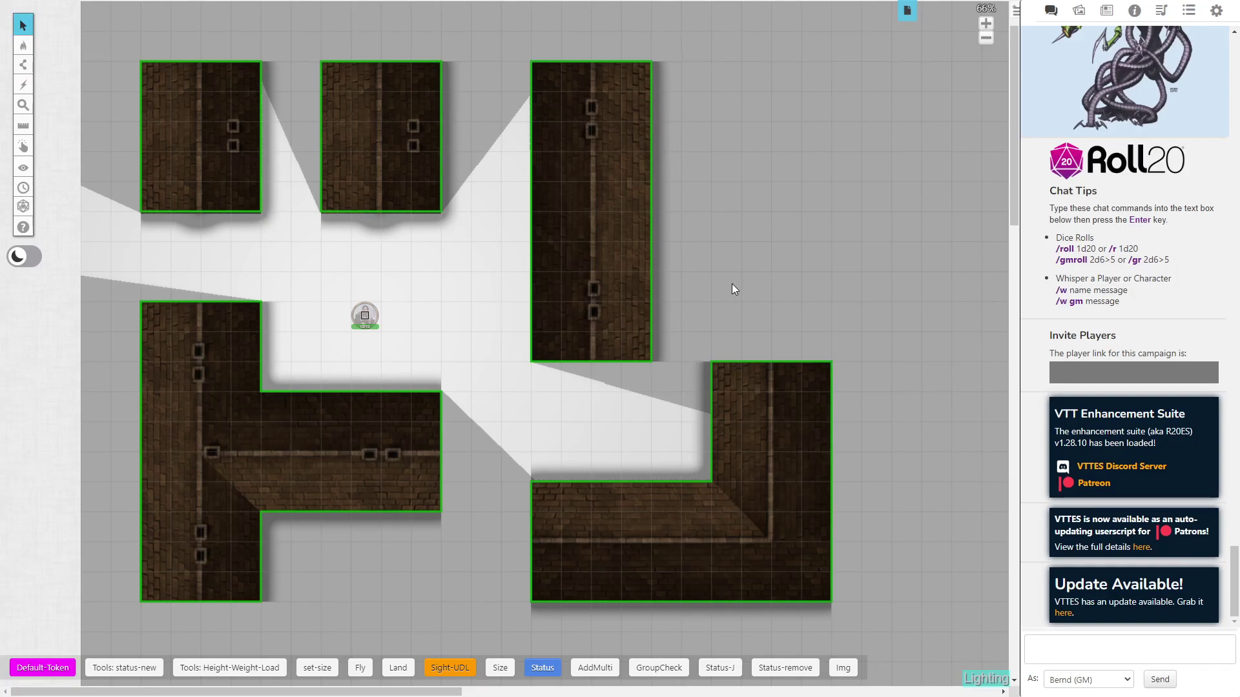
- Return to the token layer and preview the token's line of sight from several spots between the buildings
key("ctrl+o")
left_click_drag(372, 323, 425, 316)
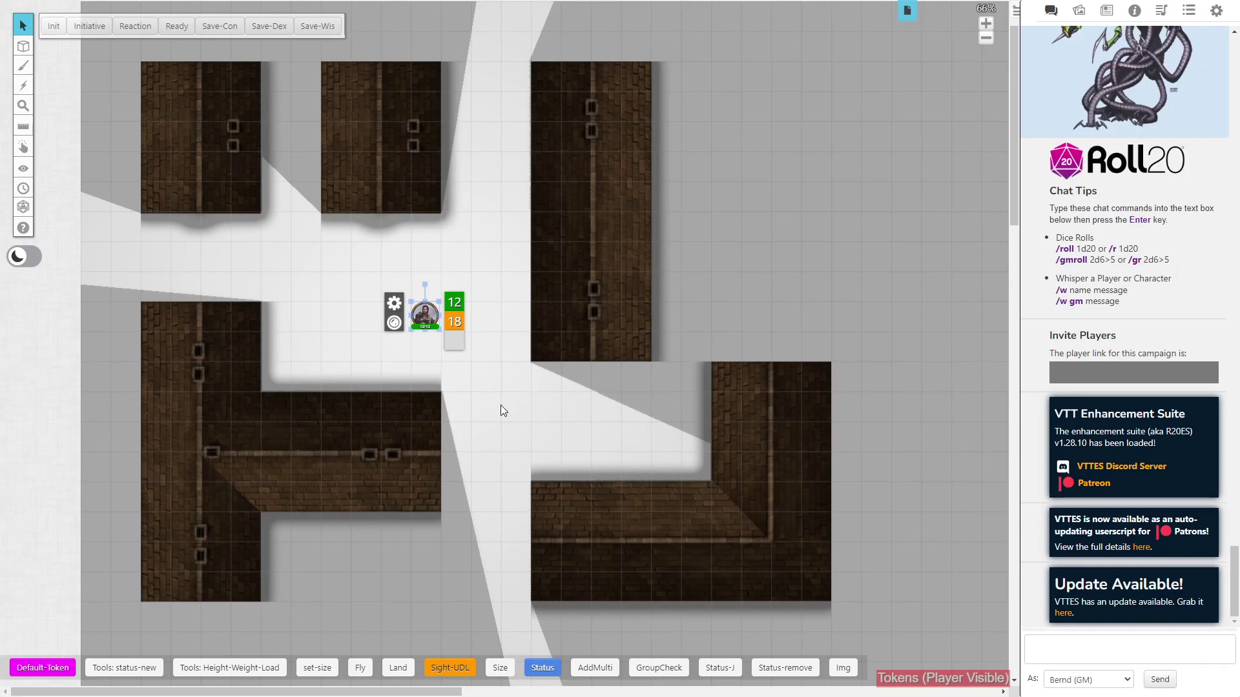
key("ctrl+l")
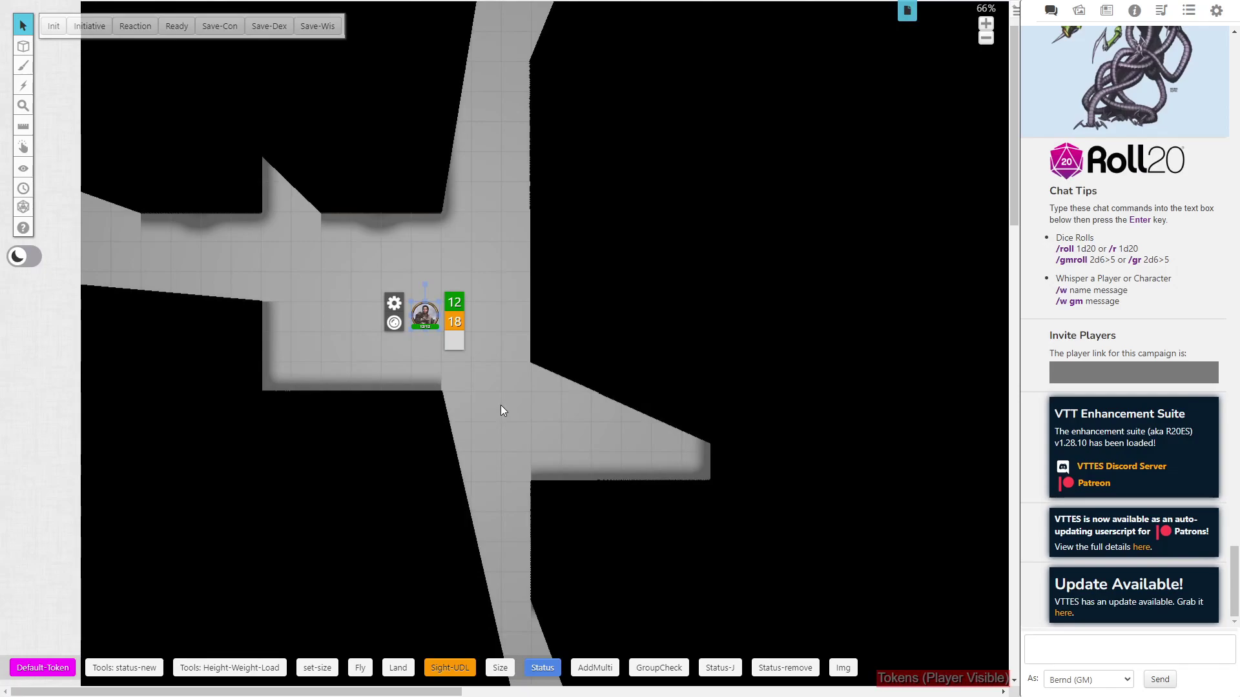
left_click_drag(425, 315, 486, 285)
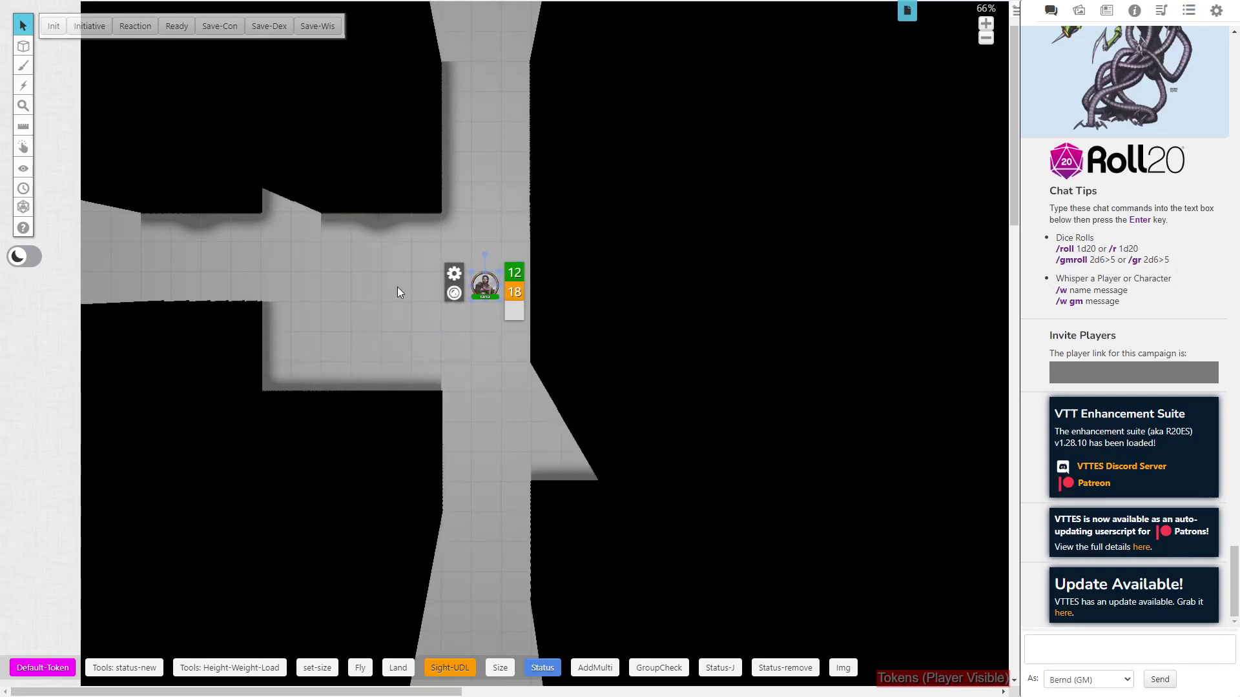
left_click_drag(485, 286, 214, 255)
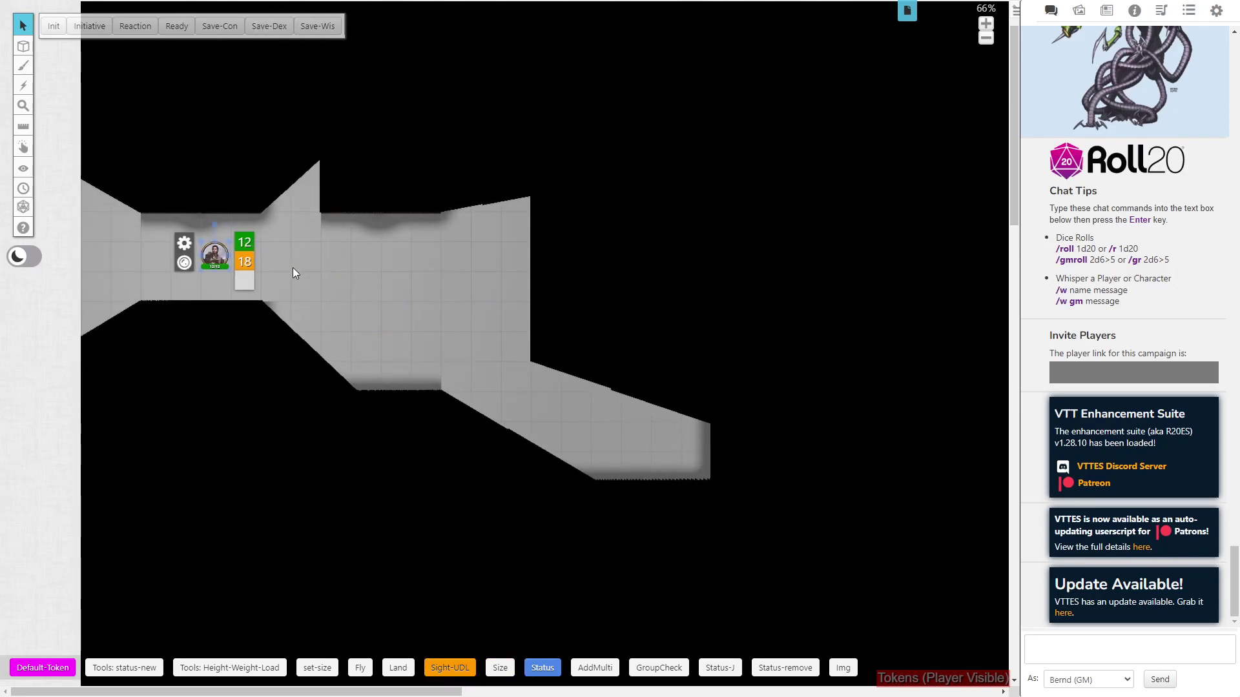
scroll(293, 272, "up", 2)
left_click_drag(238, 283, 342, 284)
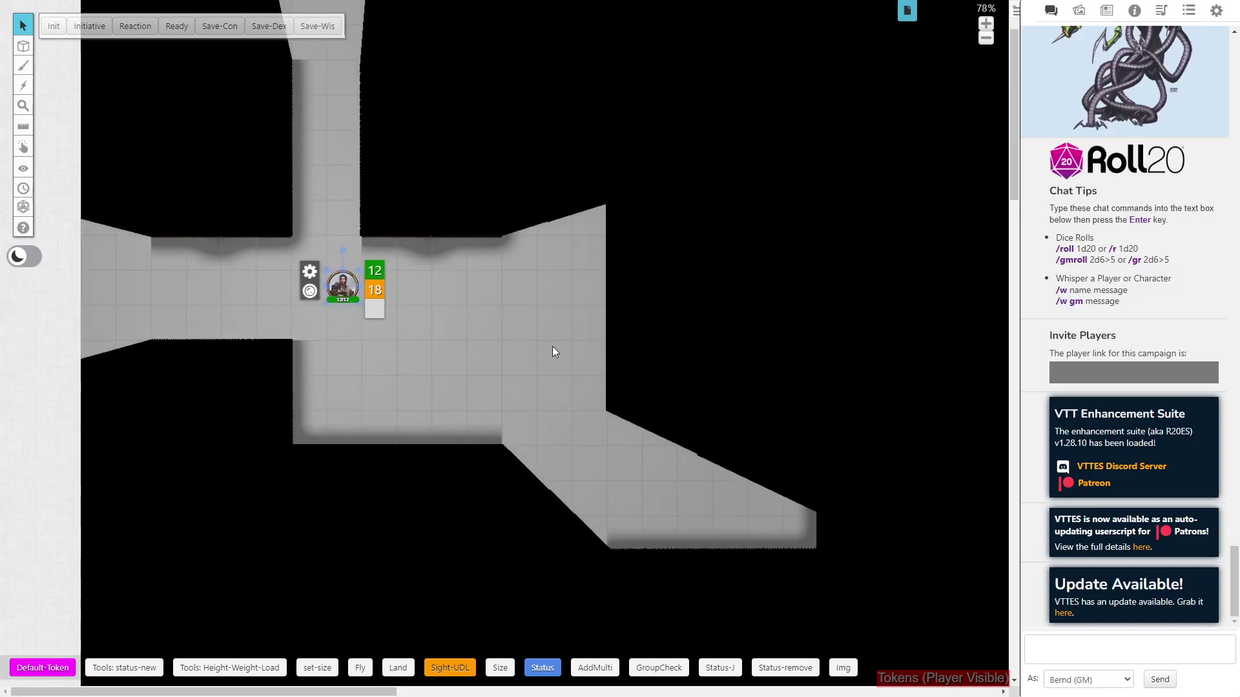
scroll(552, 346, "down", 2)
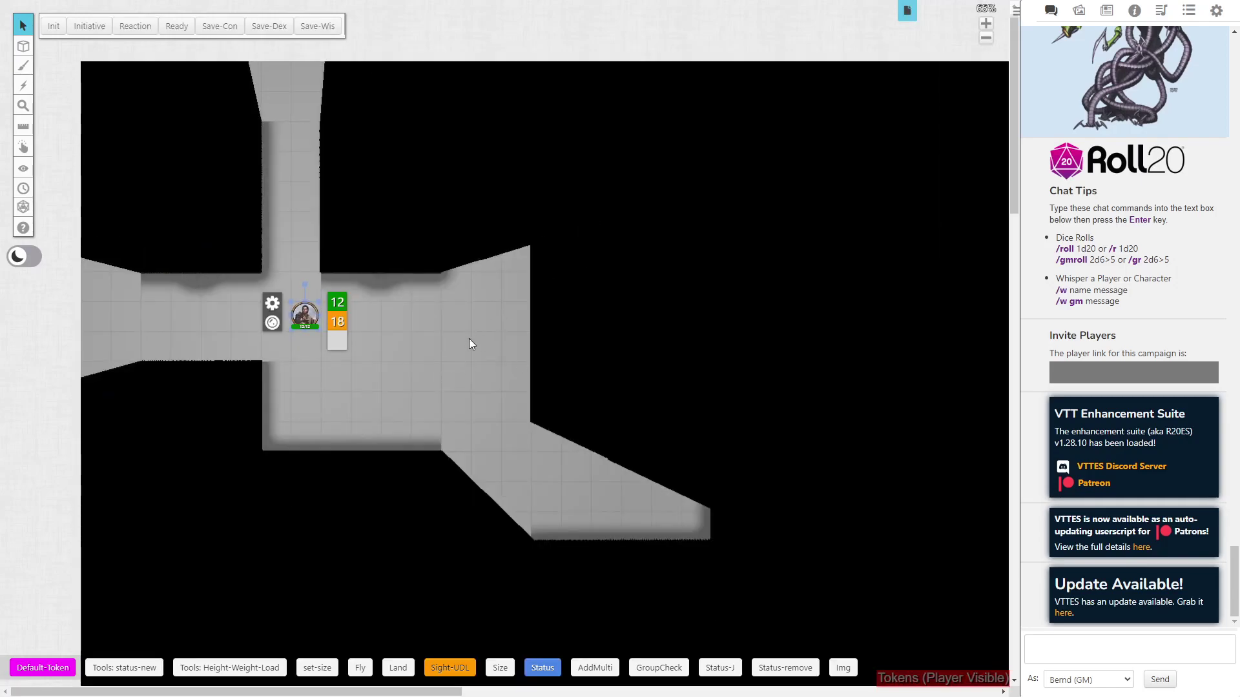
left_click(469, 338)
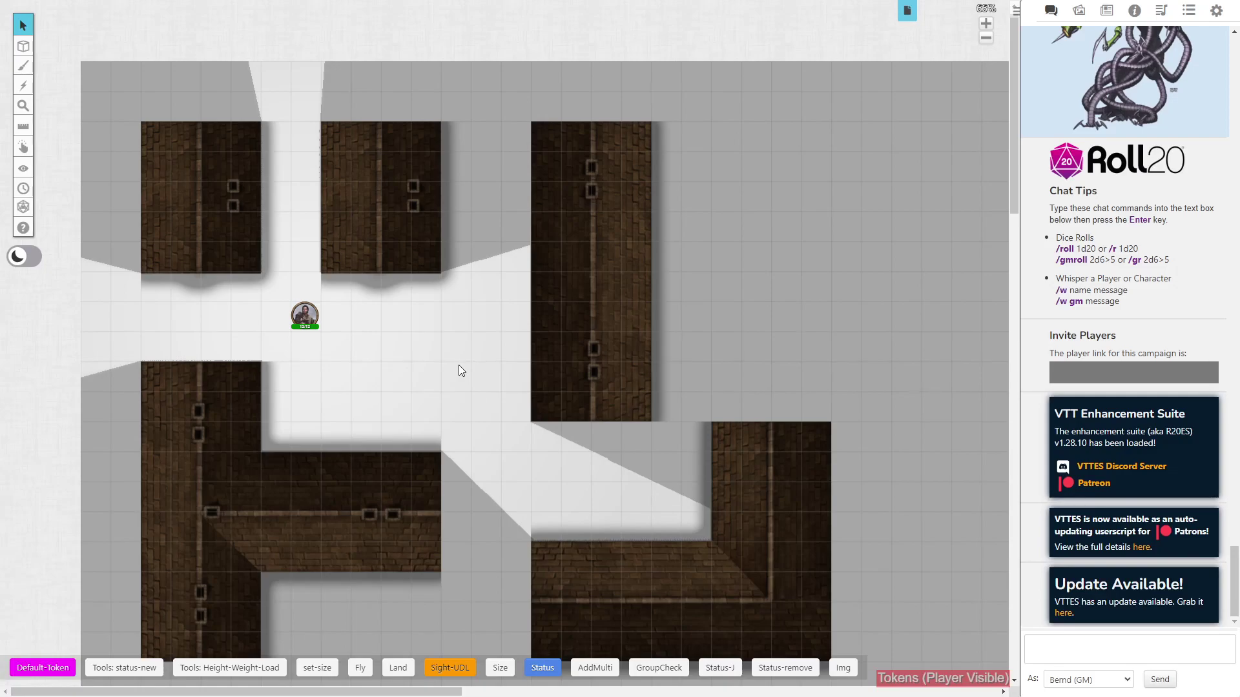
- On the lighting layer, change the barrier around the northwest building from Wall to One Way
key("ctrl+l")
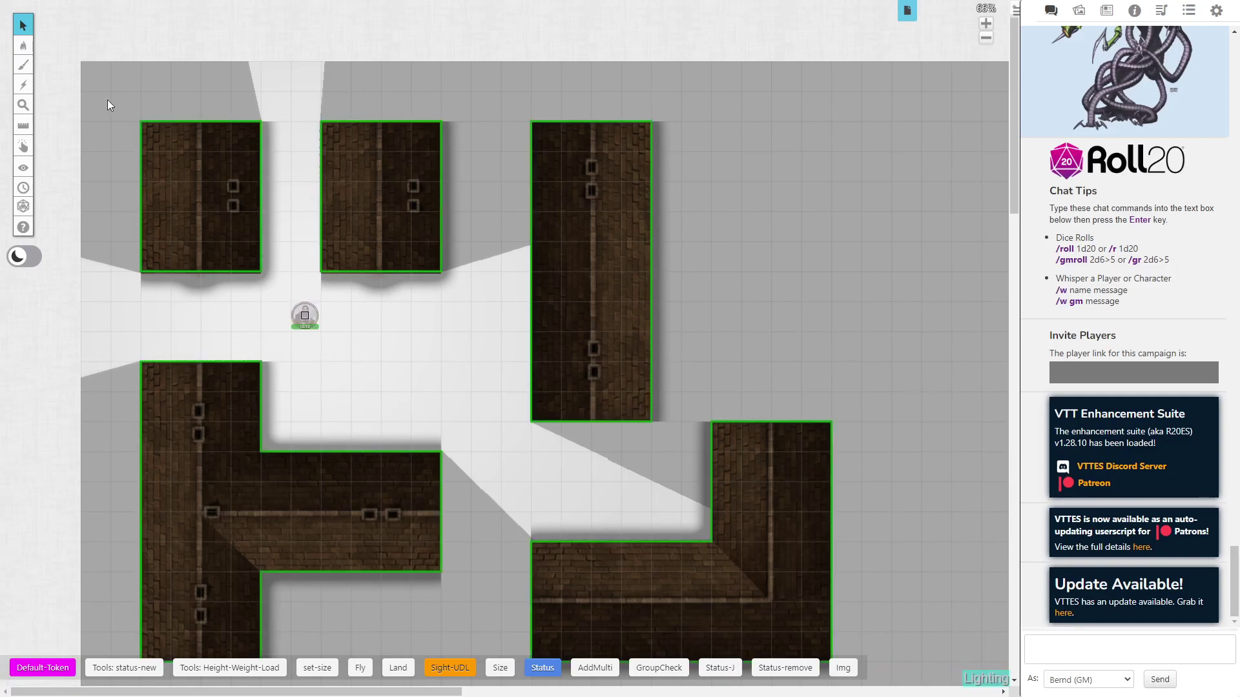
left_click_drag(113, 105, 284, 300)
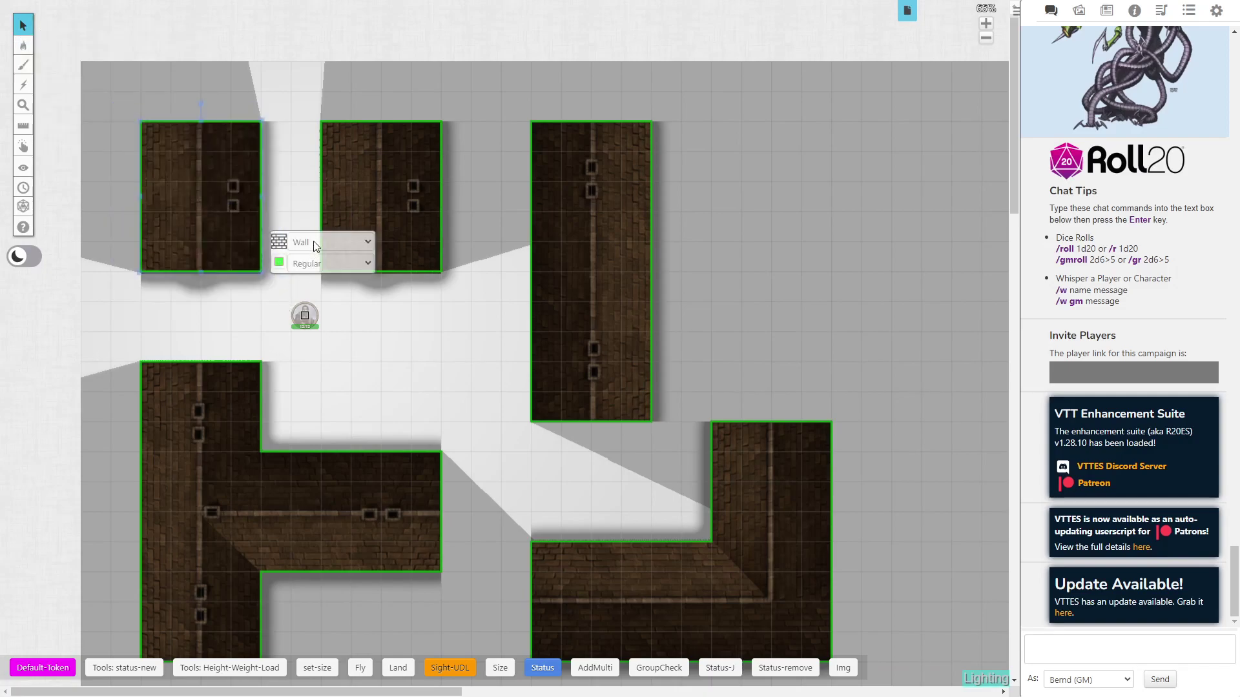
left_click(369, 242)
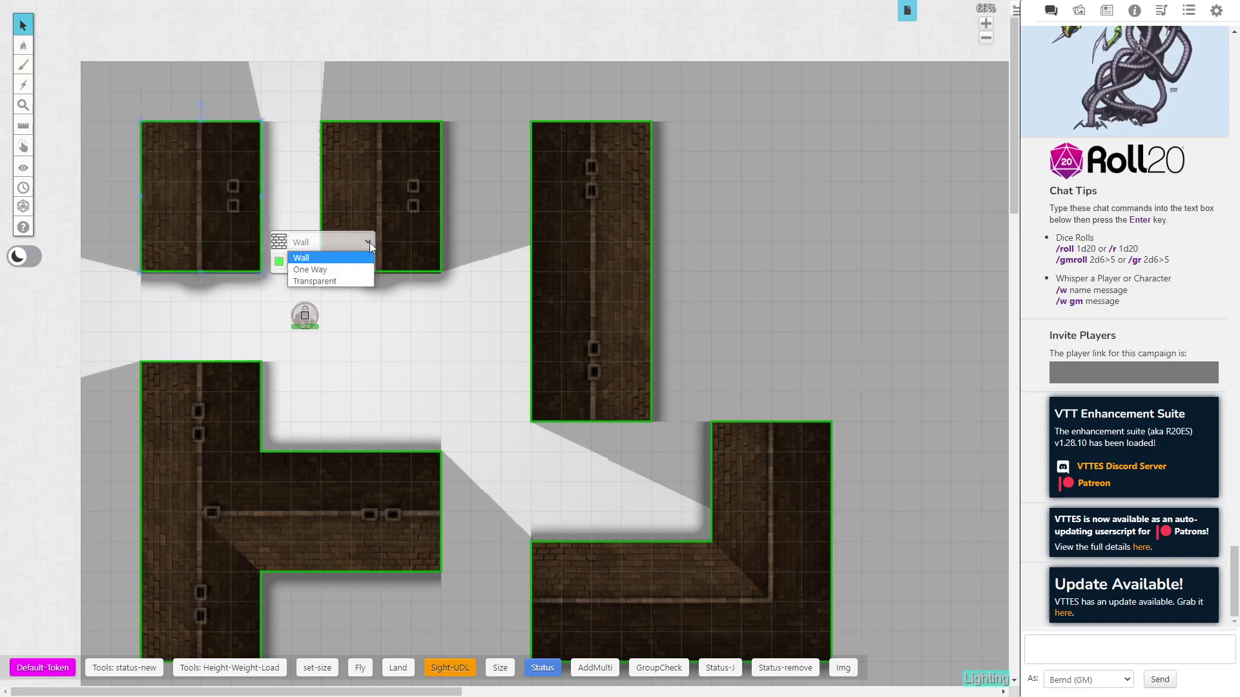
left_click(320, 270)
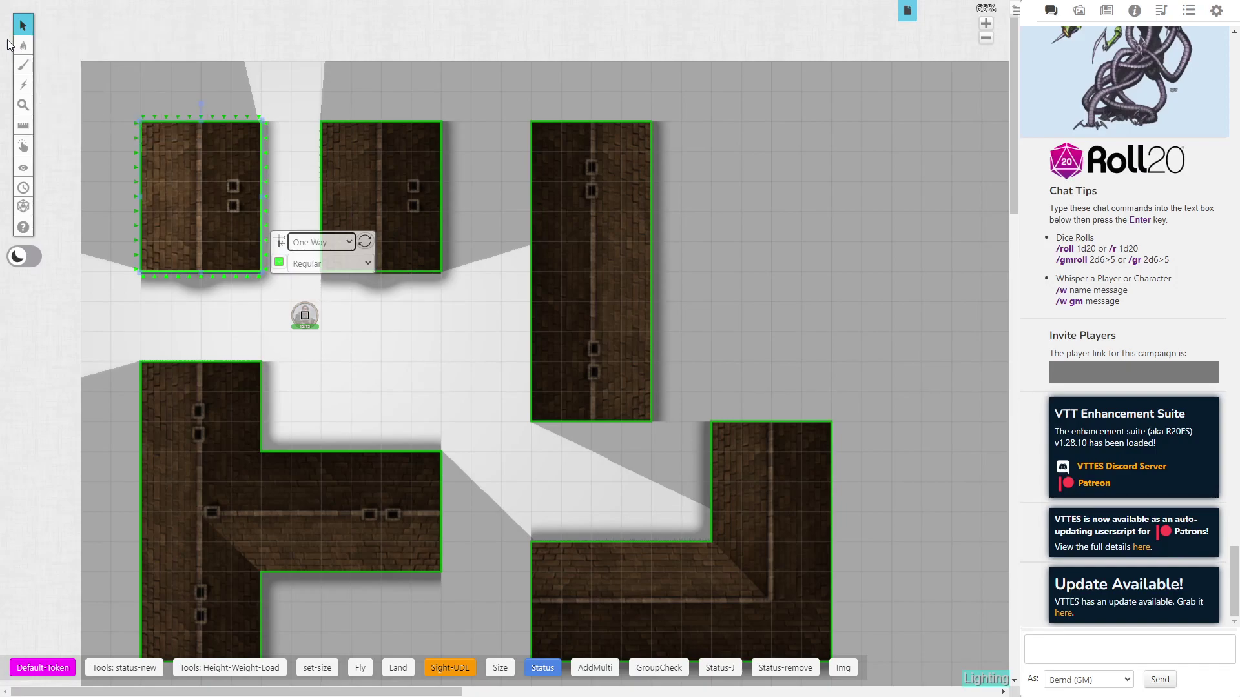
- Return to Objects & Tokens and preview the token's view of the one-way building, including from its southwest corner
mouse_move(24, 45)
left_click(71, 54)
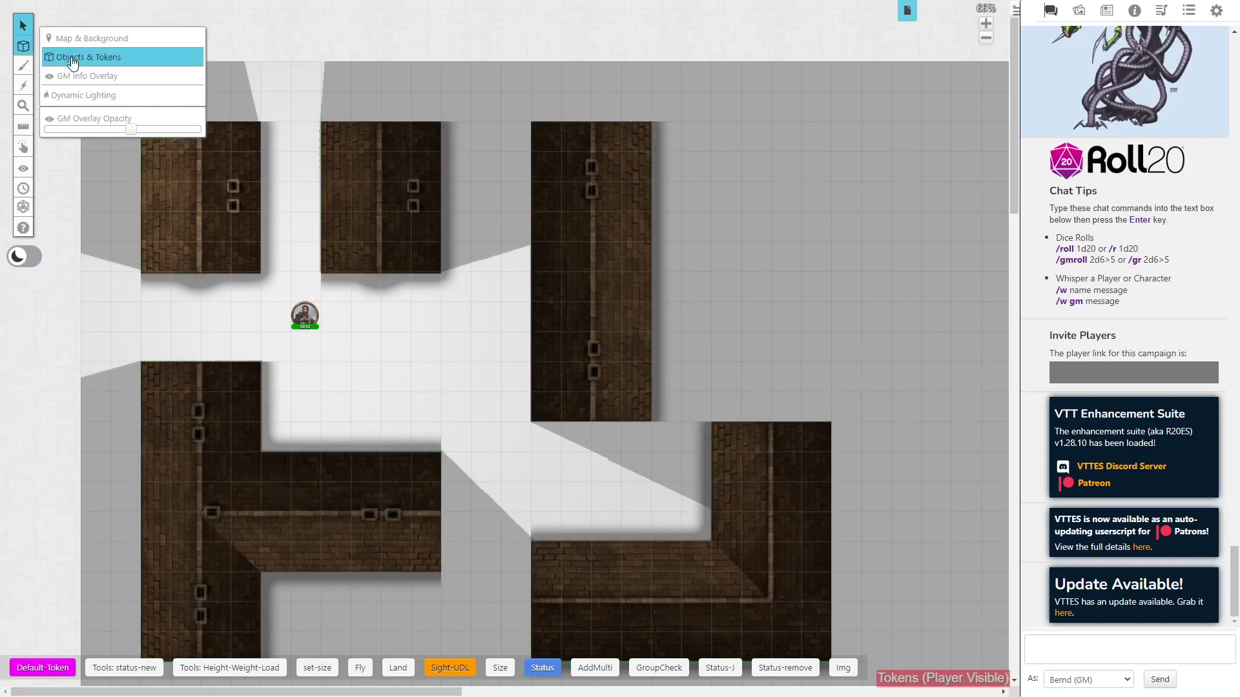
left_click(303, 315)
key("ctrl+l")
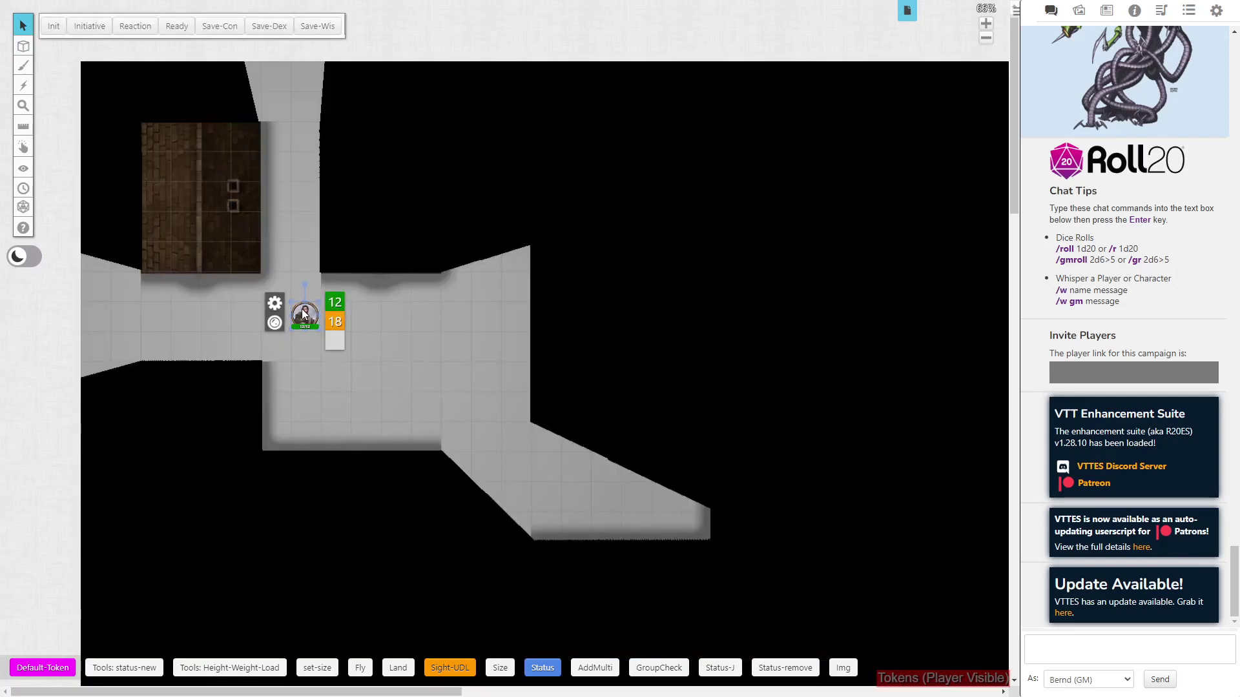
left_click_drag(303, 315, 155, 318)
left_click(319, 318)
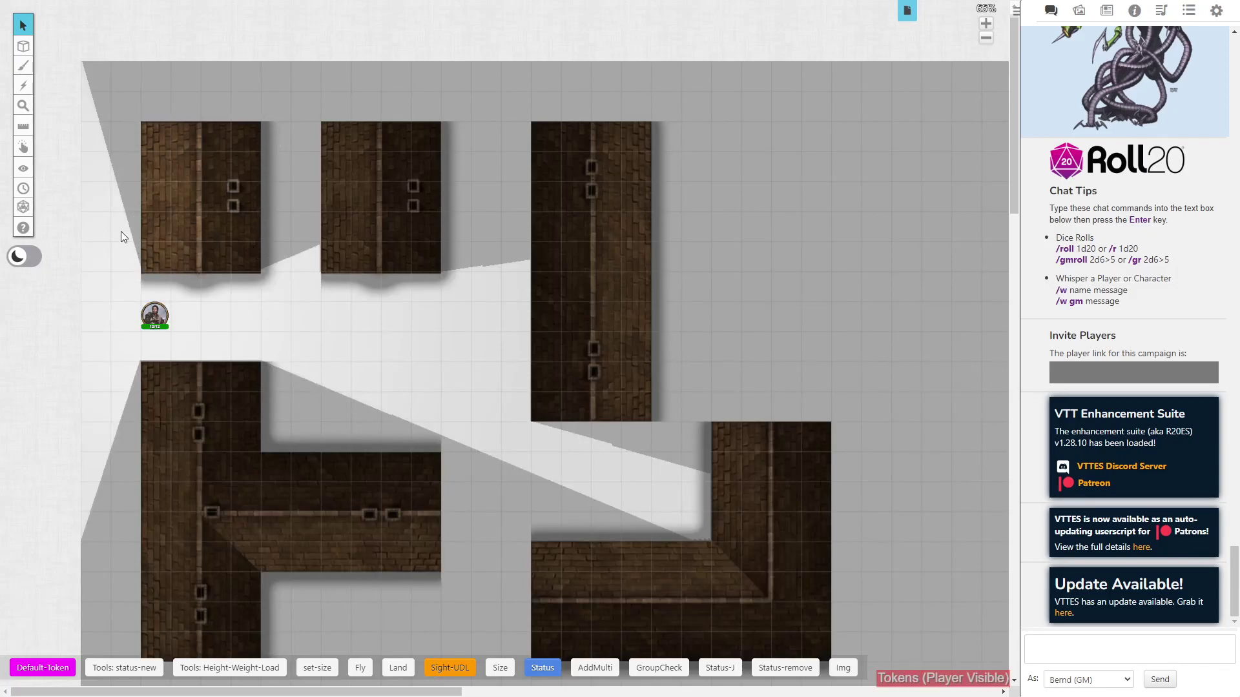
left_click(157, 315)
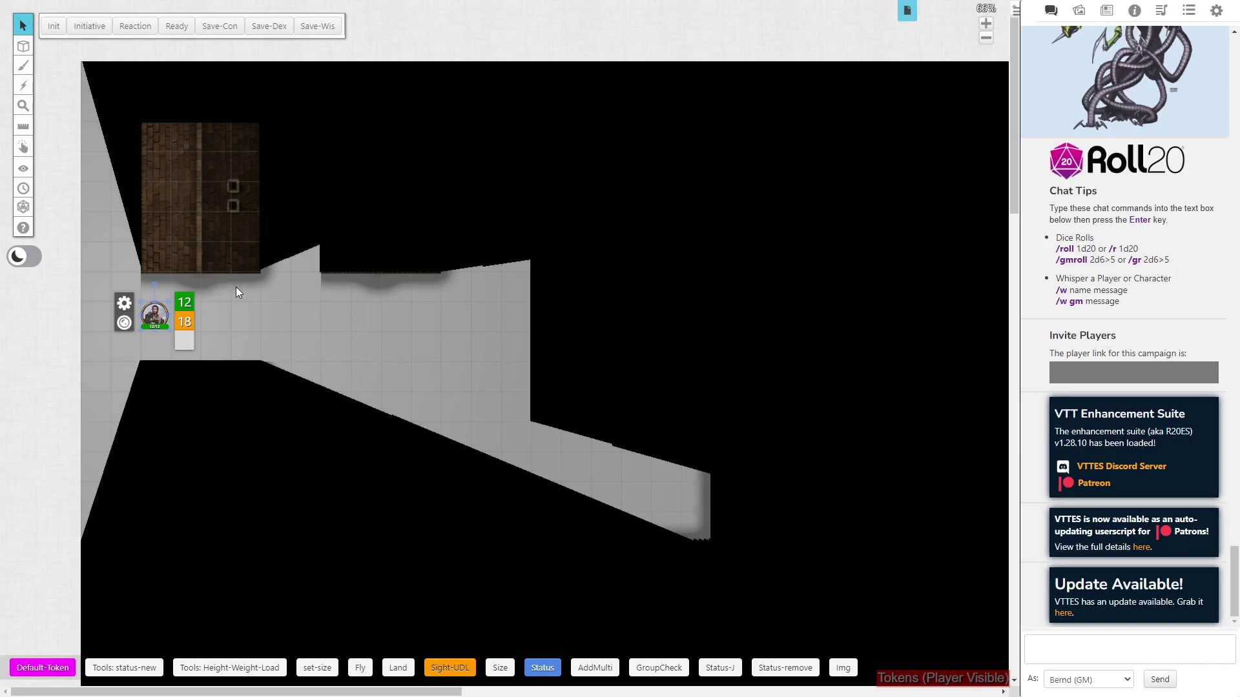
left_click(269, 304)
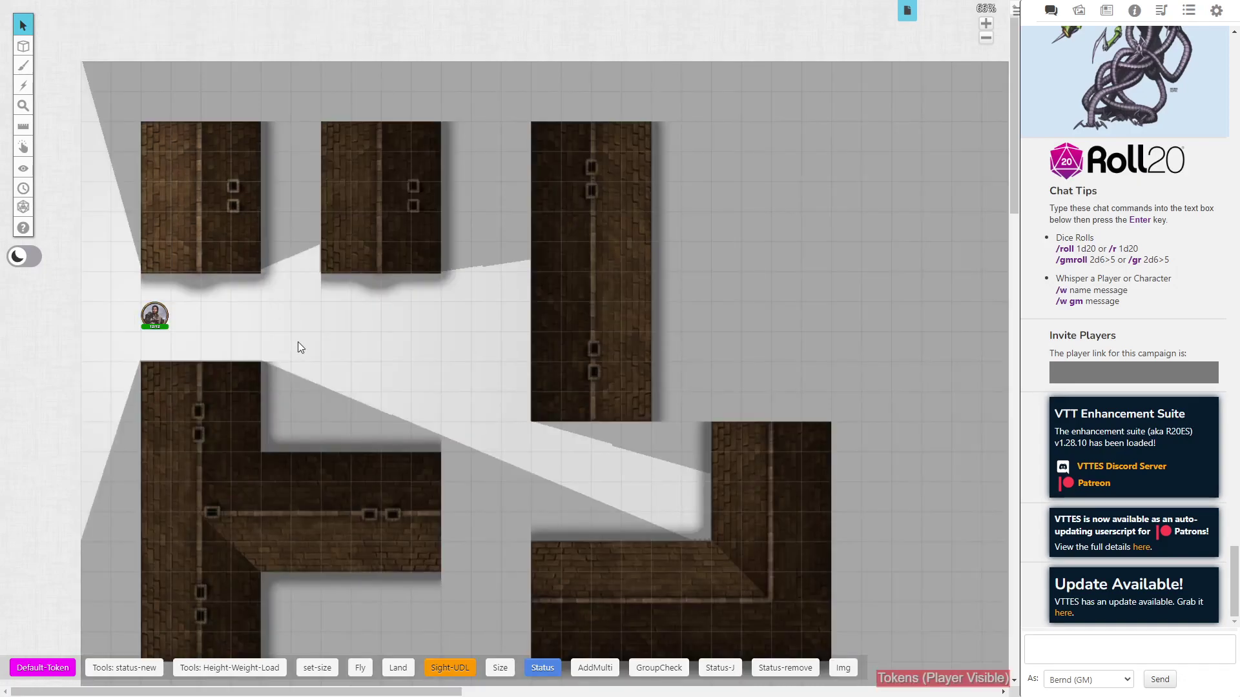
- On the lighting layer, reverse the one-way direction of the northwest building's barrier, and return to Objects & Tokens
key("ctrl+l")
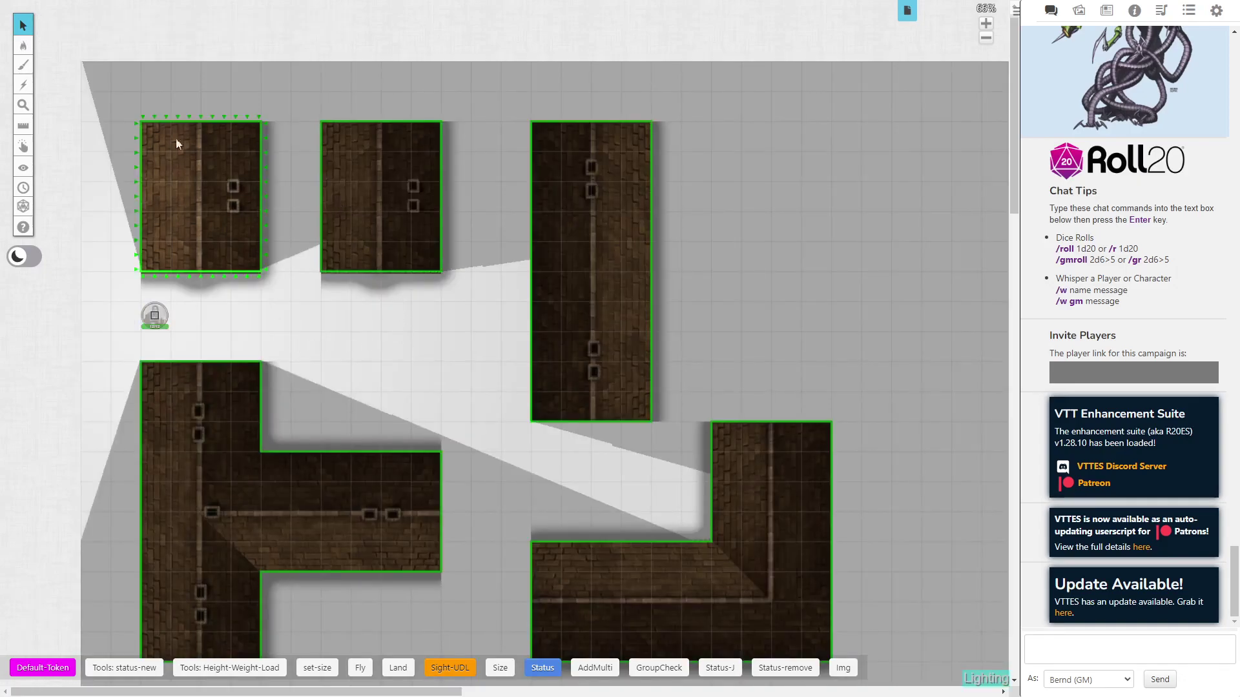
left_click_drag(118, 103, 277, 284)
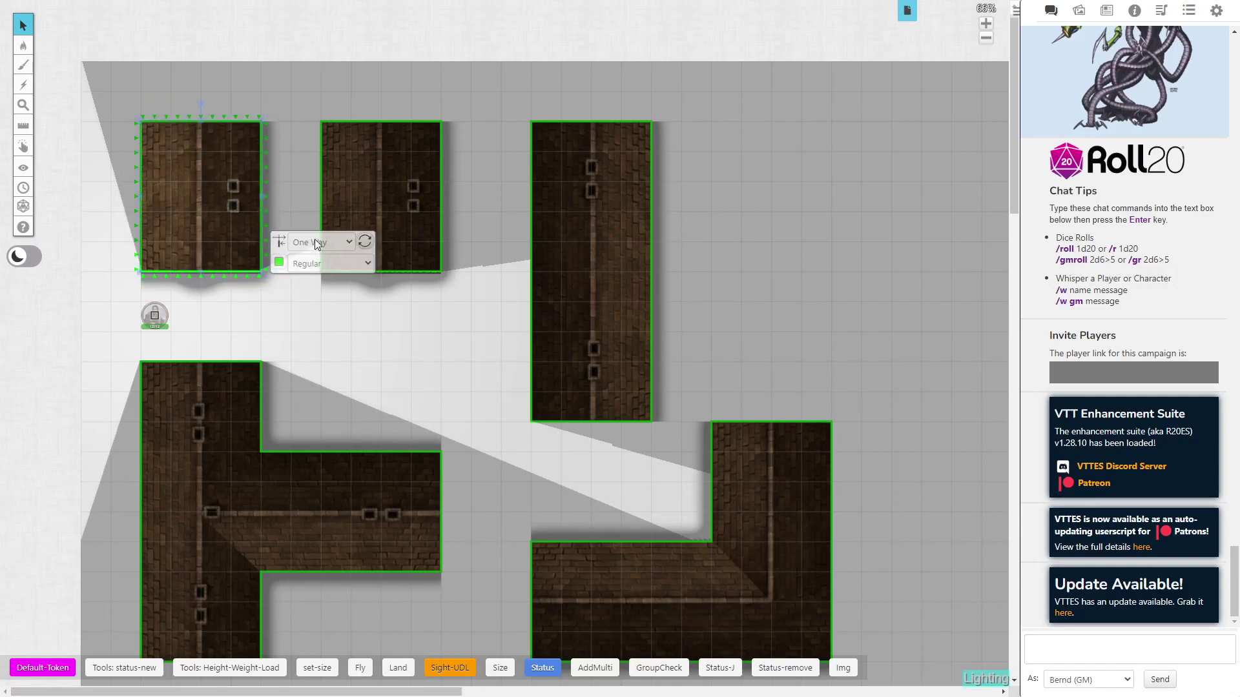
left_click(365, 241)
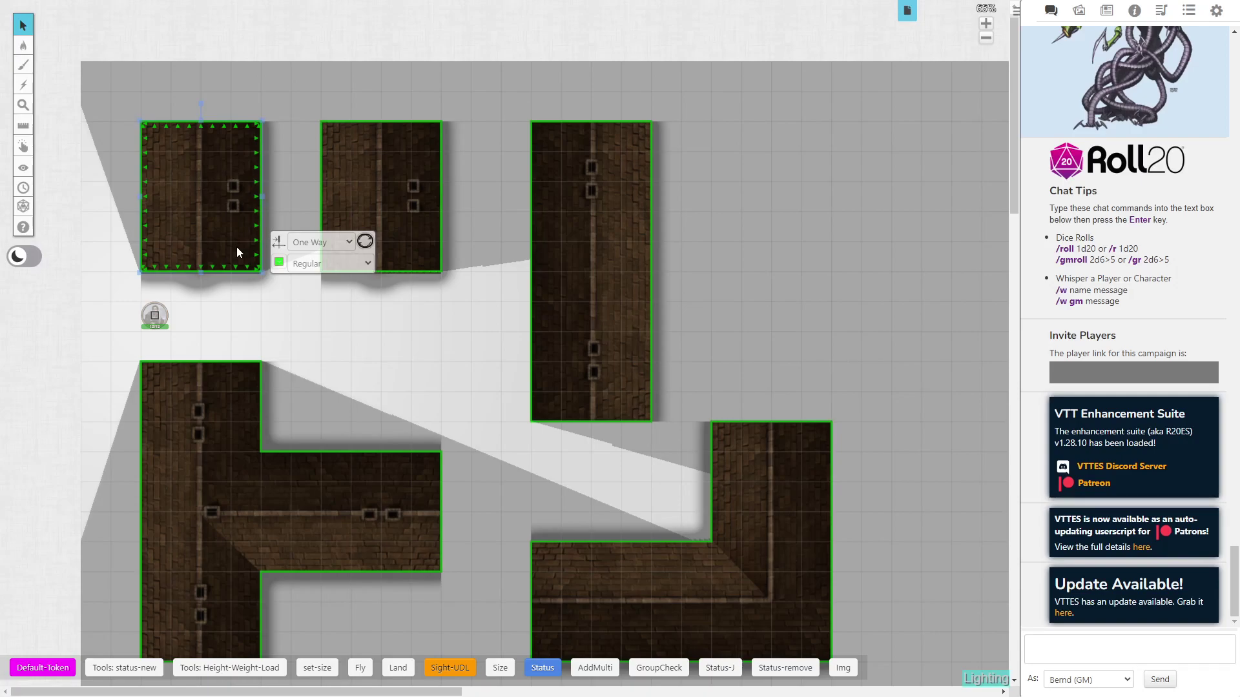
left_click(280, 320)
key("ctrl+o")
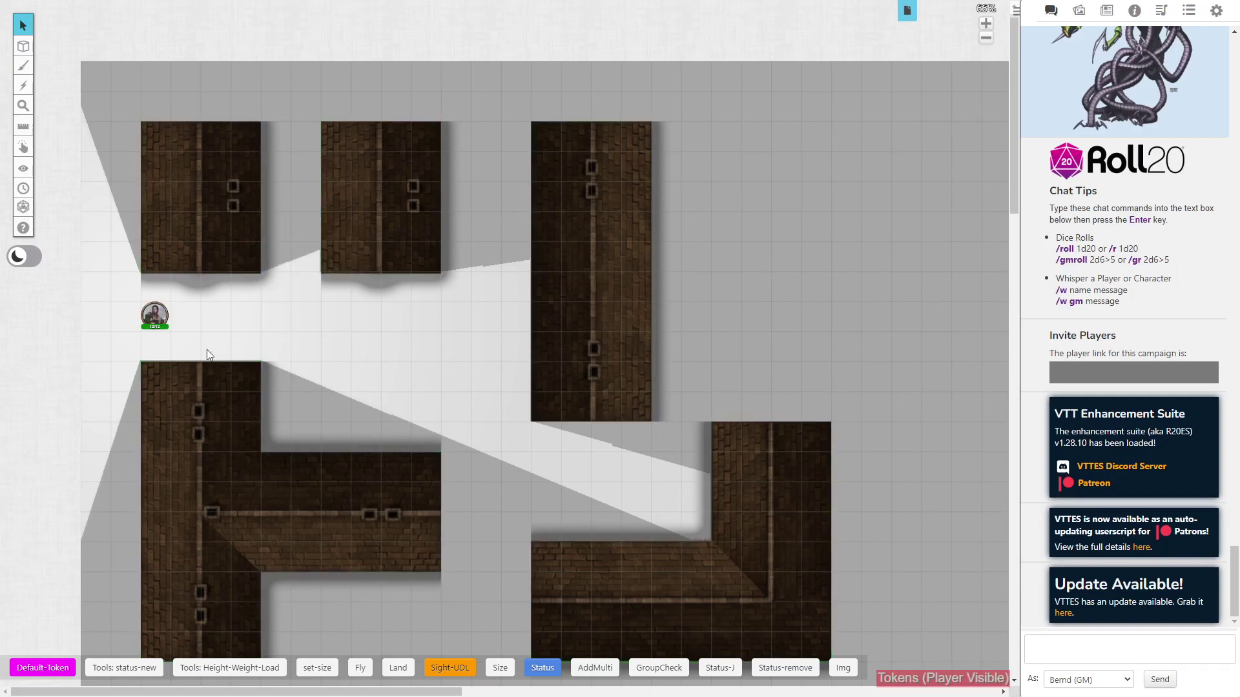
- Preview the token's line of sight from the street and from inside the northwest building, and move it back to the street
left_click(155, 316)
key("ctrl+l")
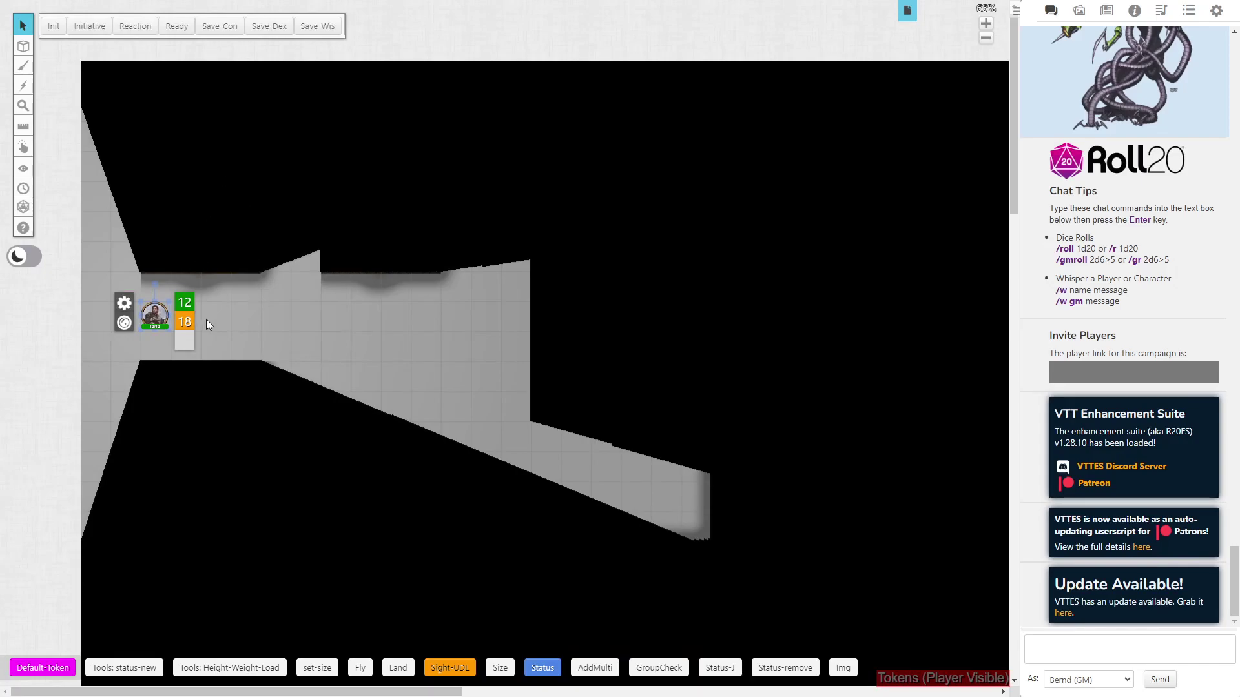
left_click(234, 318)
left_click_drag(153, 315, 195, 251)
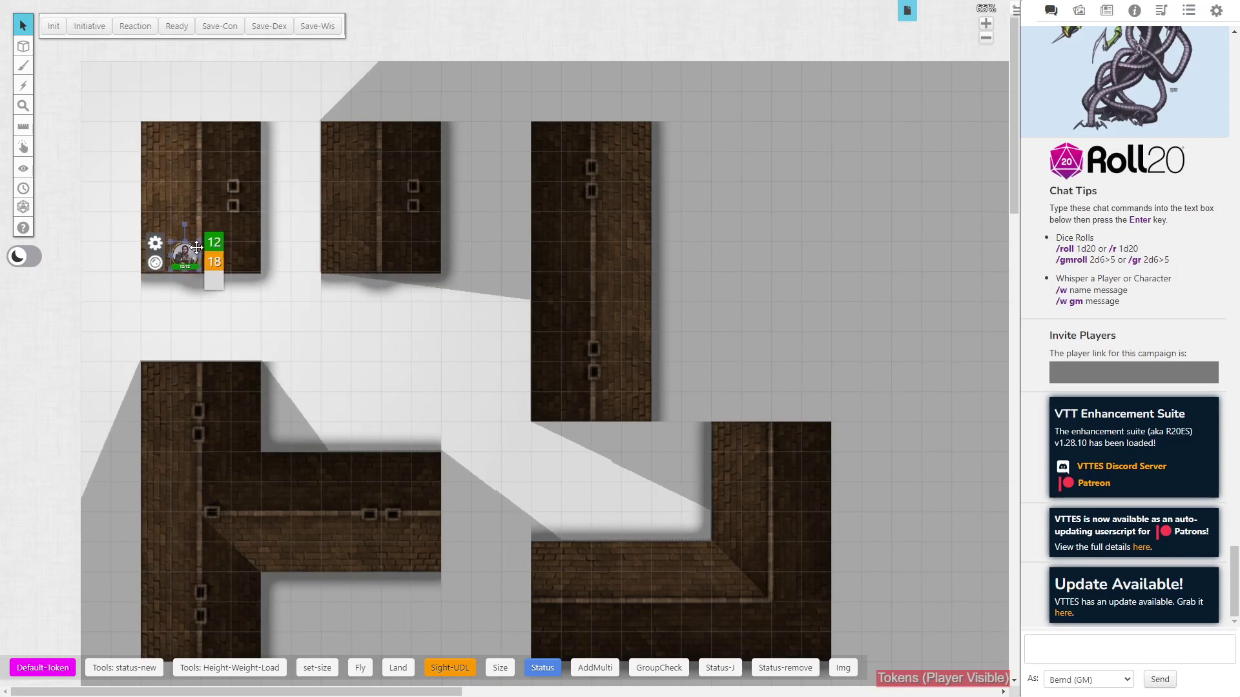
key("ctrl+l")
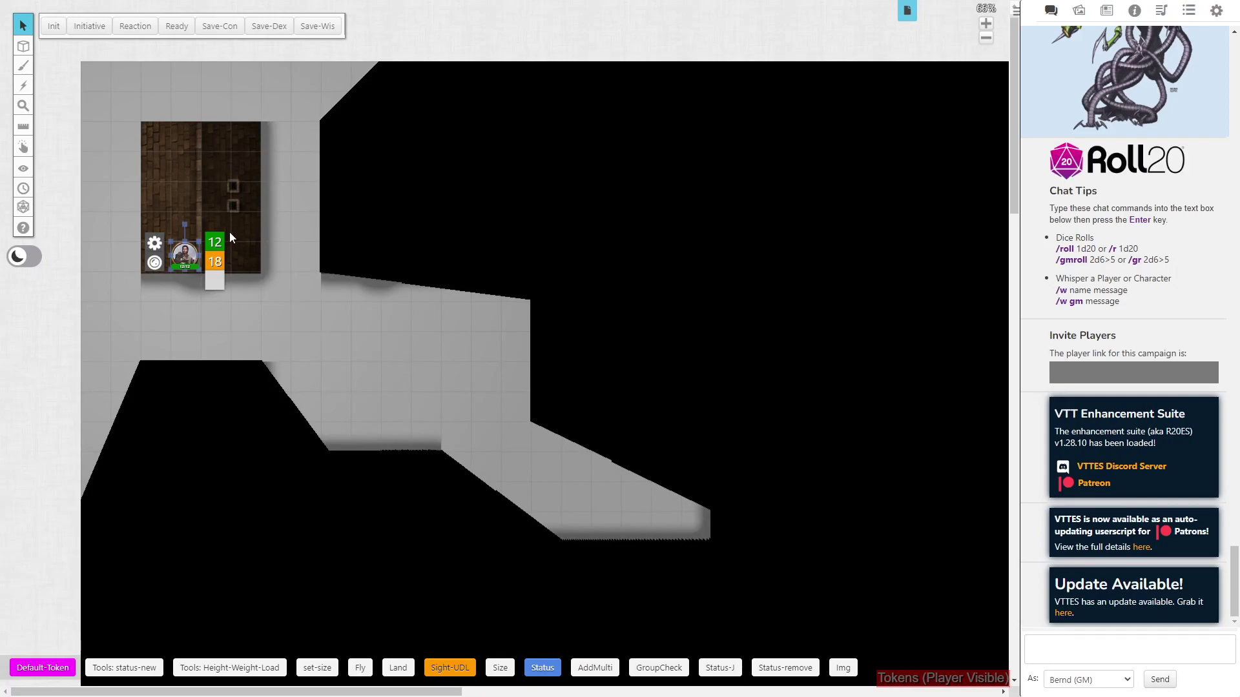
left_click(184, 253)
left_click(252, 313)
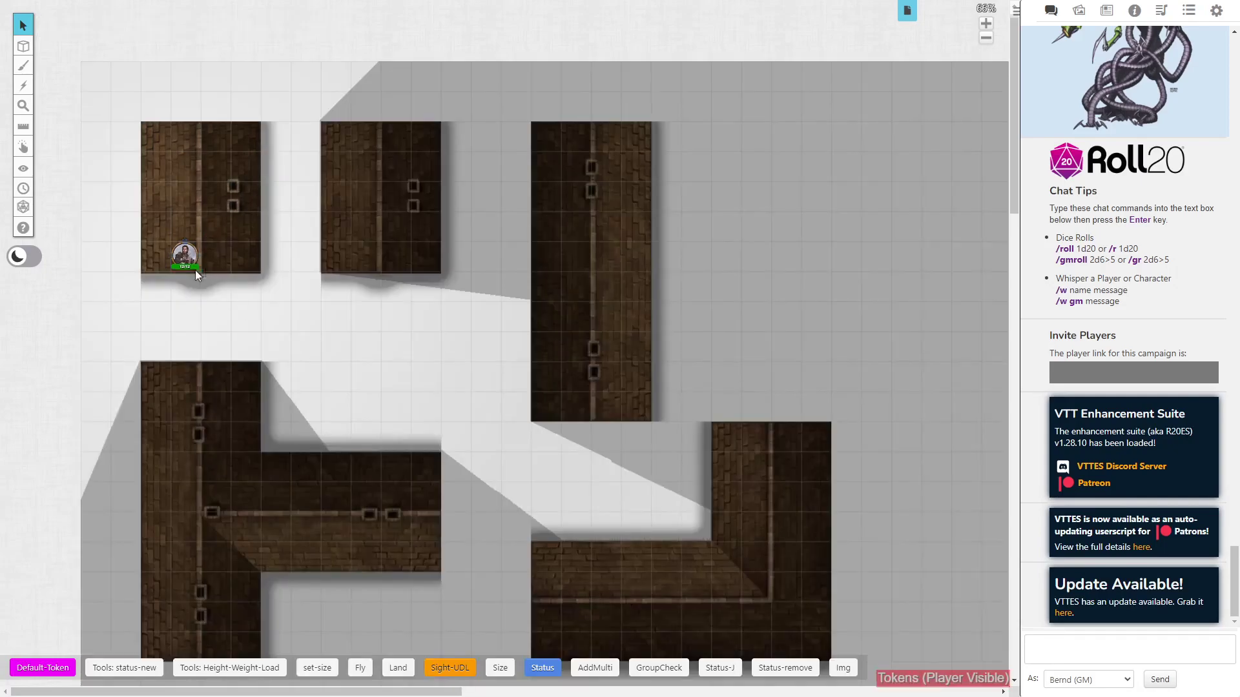
left_click_drag(184, 255, 193, 320)
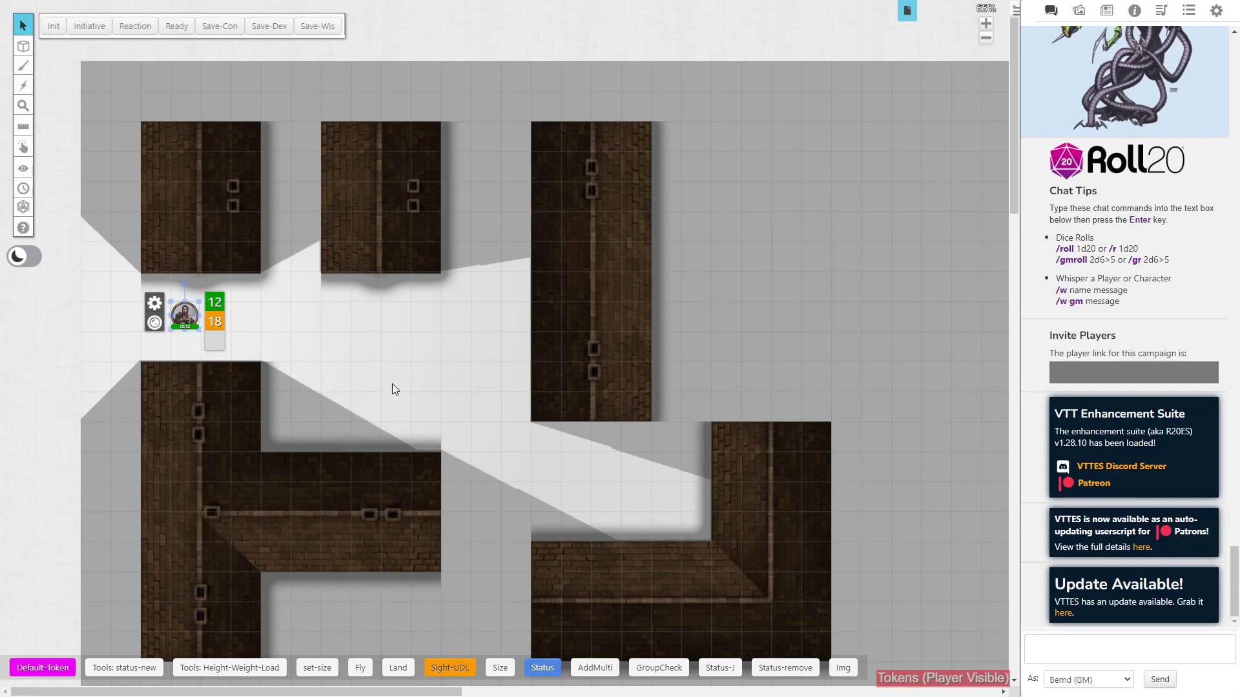
- On the lighting layer, change the barrier around the T-shaped southwest building from Wall to One Way
scroll(431, 341, "down", 3)
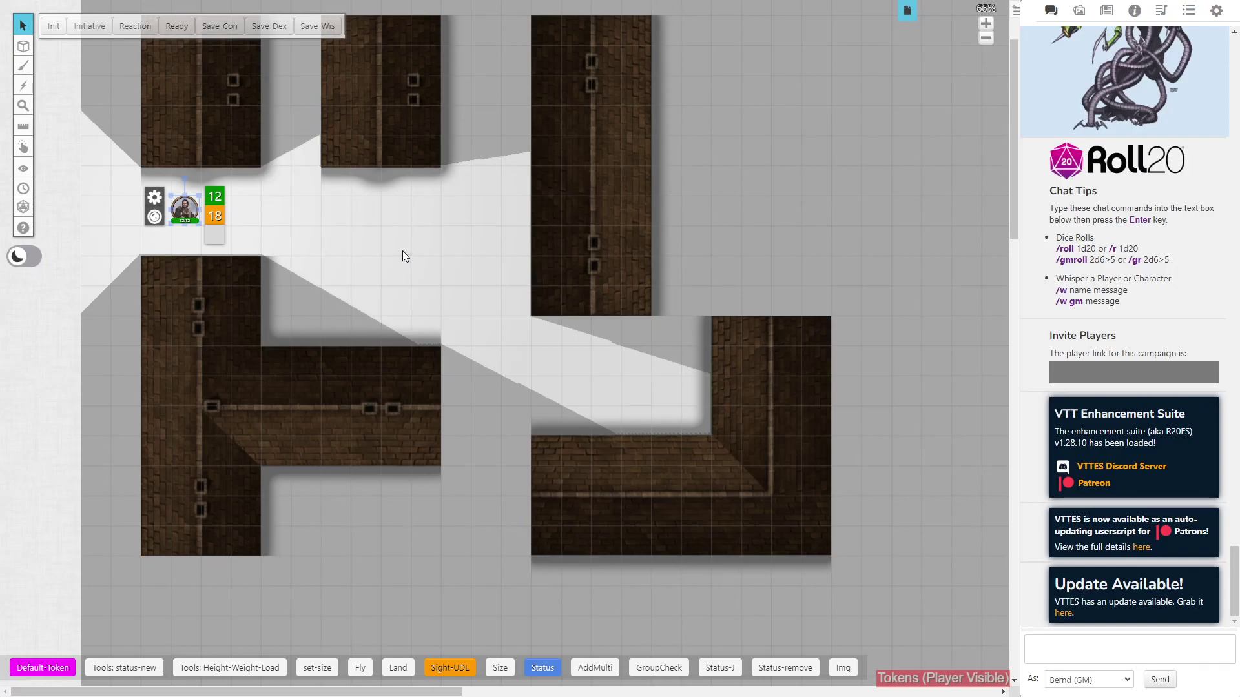
key("ctrl+l")
left_click_drag(114, 254, 450, 576)
left_click(476, 525)
left_click(485, 556)
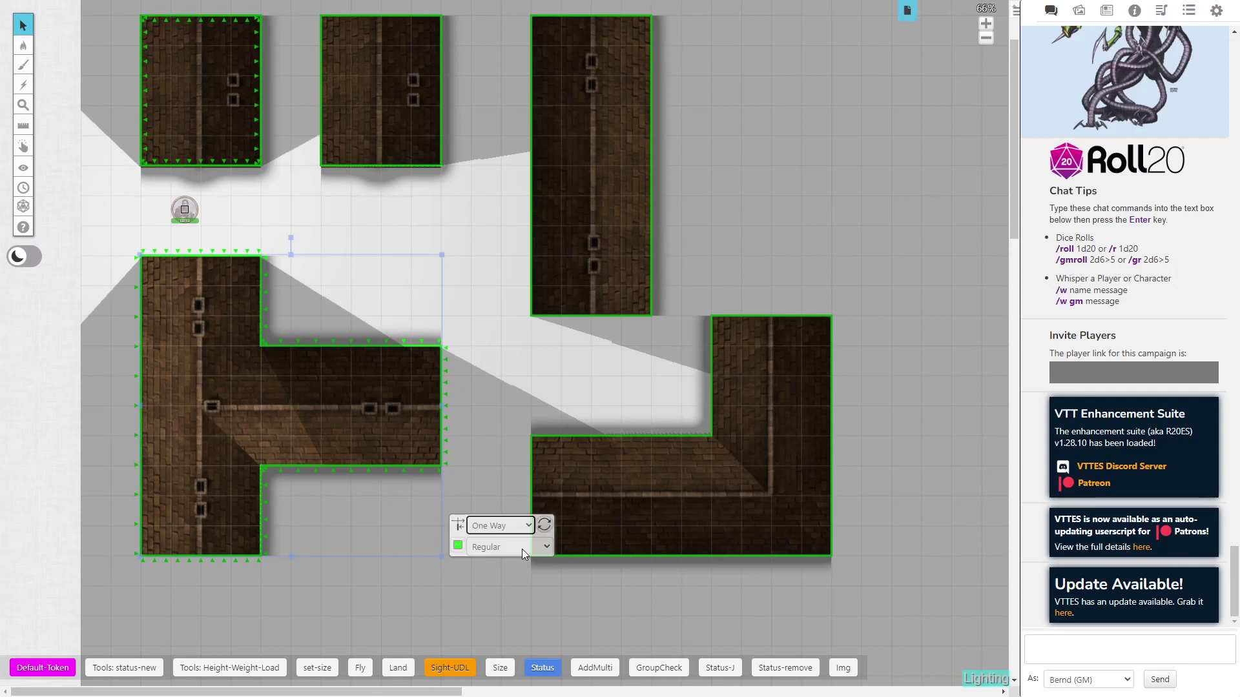
left_click(505, 343)
- Flip the one-way direction of the northwest building's barrier back so its roof can be seen from outside
left_click_drag(127, 4, 279, 180)
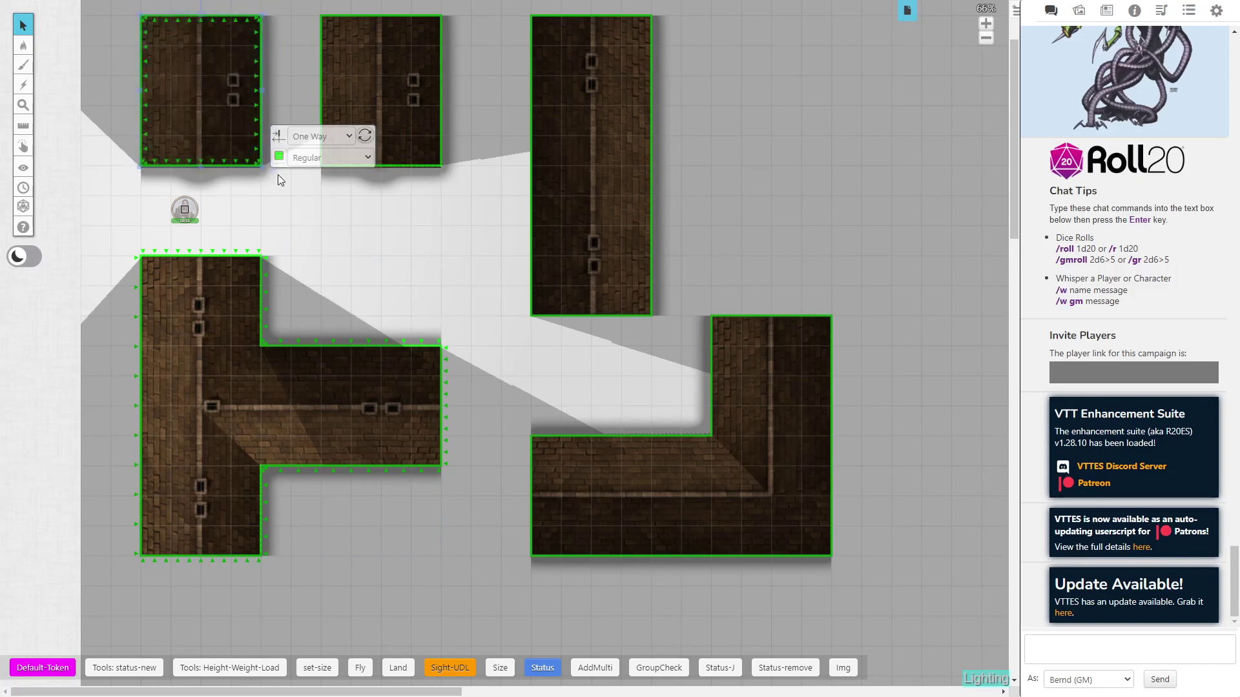
left_click(366, 137)
left_click(341, 91)
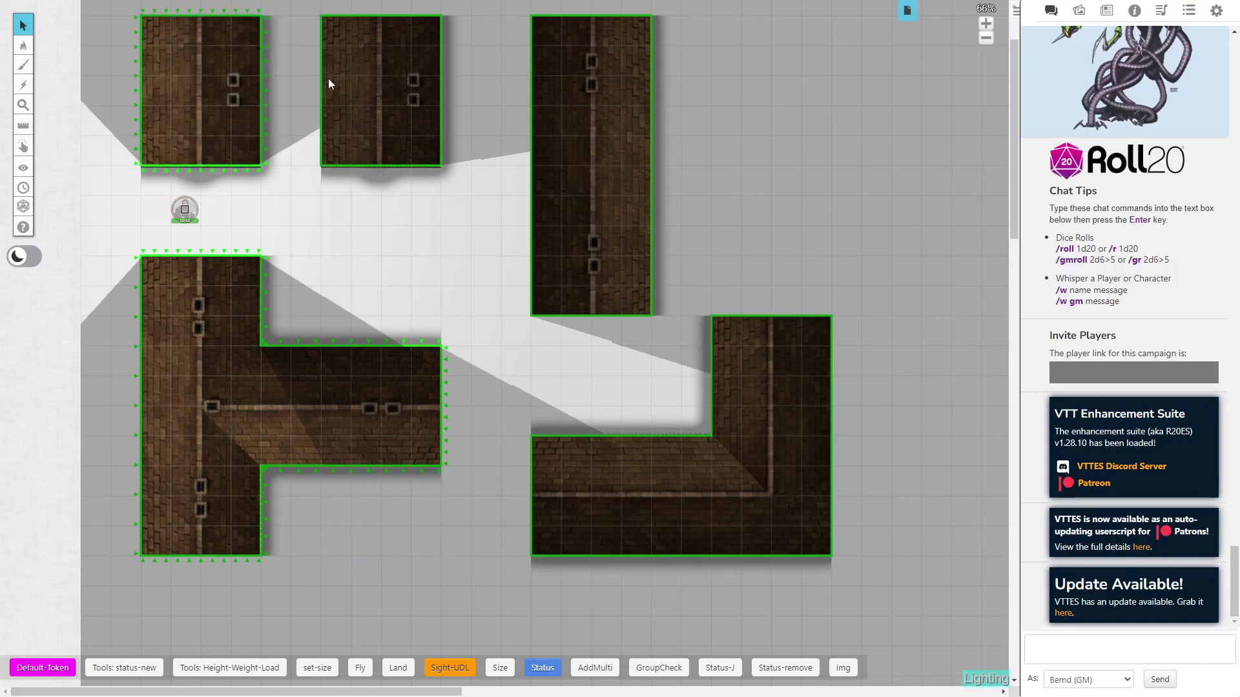
- Change the barrier around the small building just east of the northwest building from Wall to One Way
left_click_drag(305, 5, 463, 195)
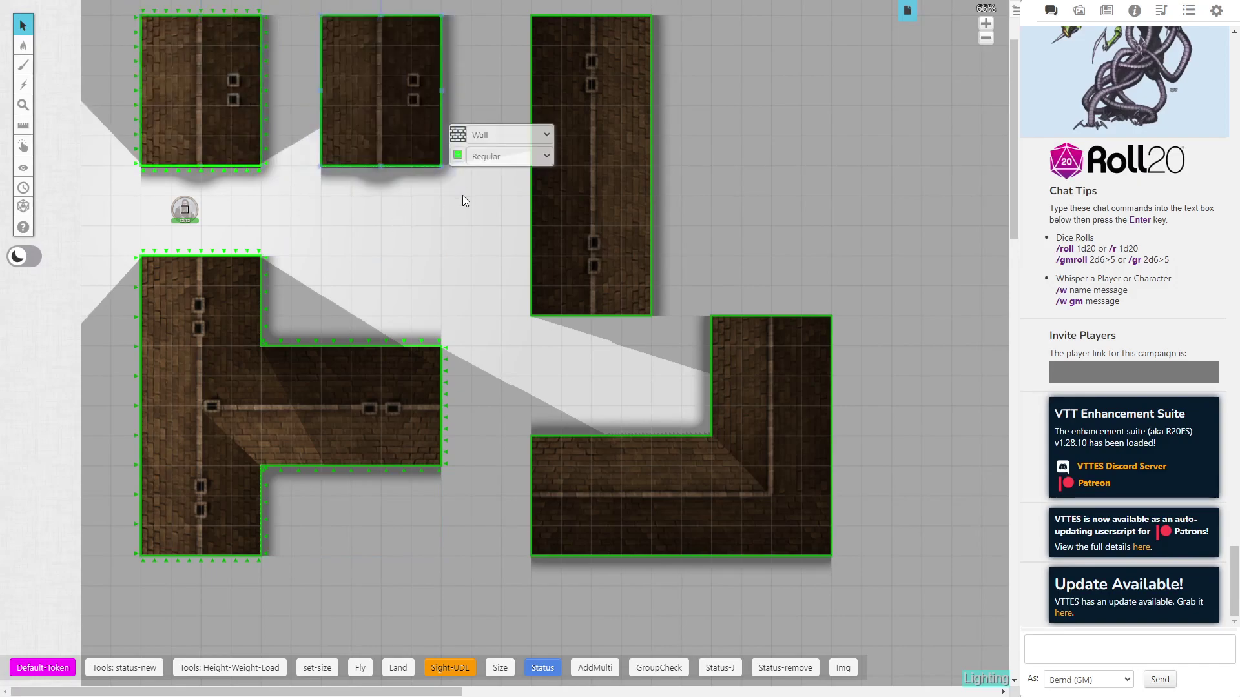
left_click(491, 134)
left_click(490, 162)
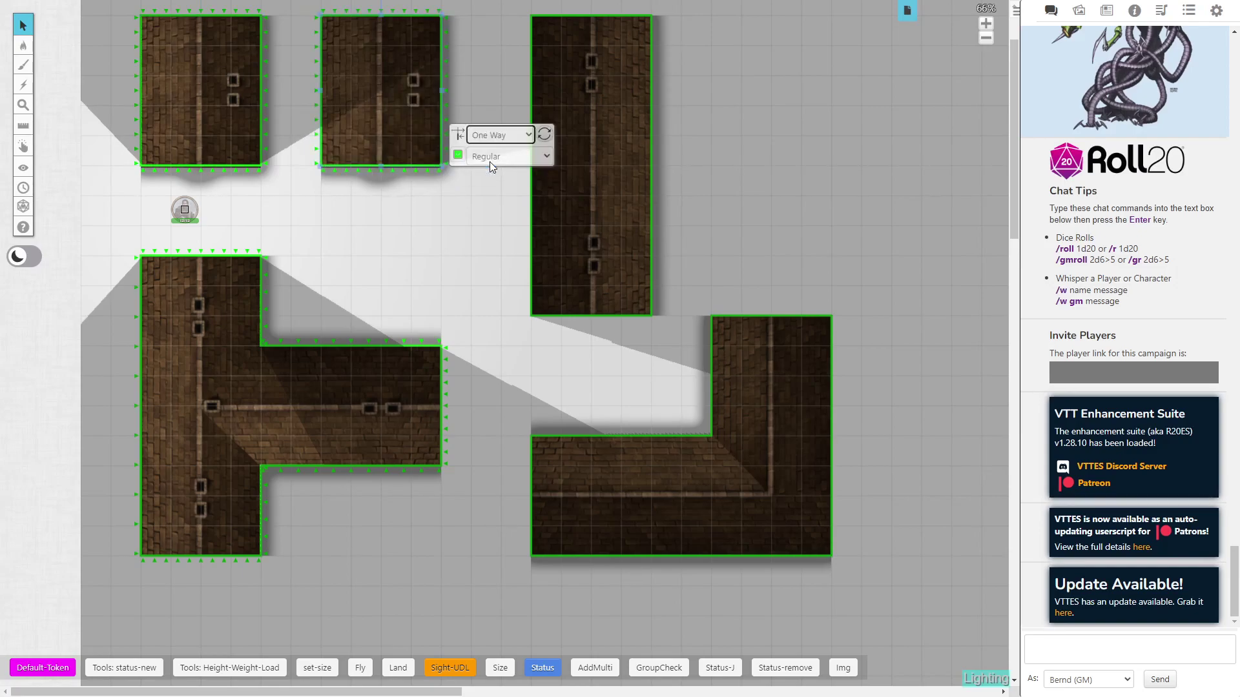
left_click(503, 265)
- Change the barrier around the tall northeast building from Wall to One Way
left_click_drag(507, 7, 661, 339)
left_click(718, 285)
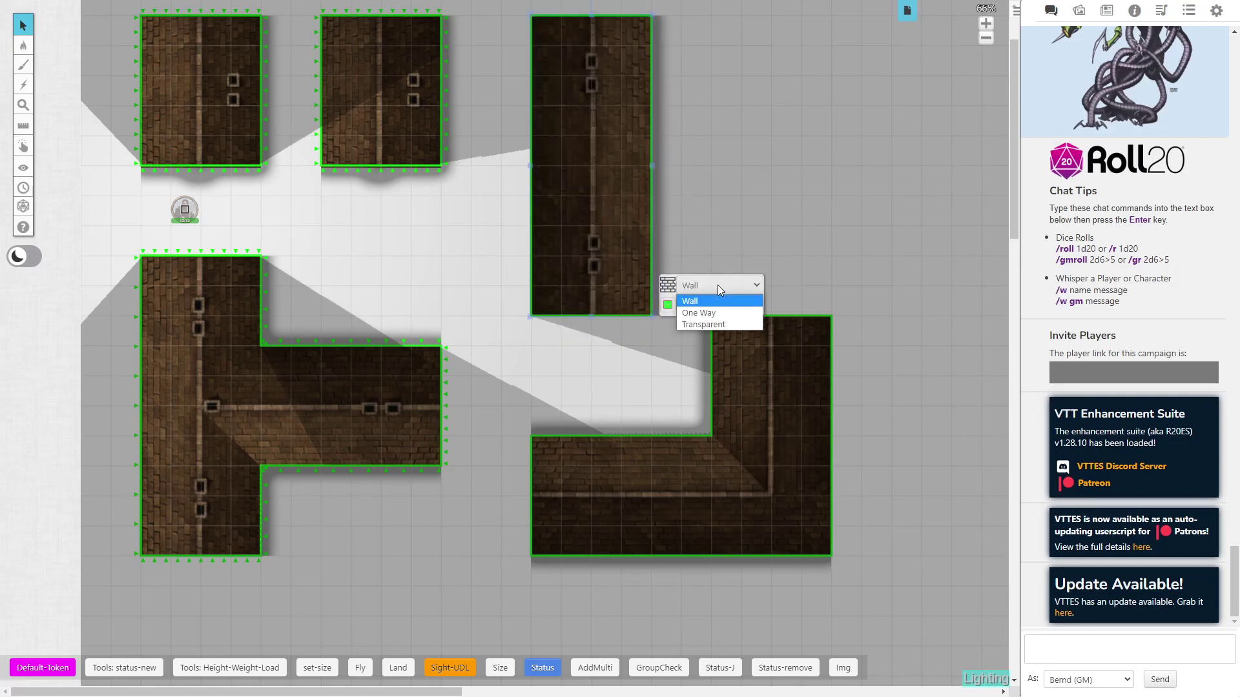
left_click(708, 314)
left_click(588, 407)
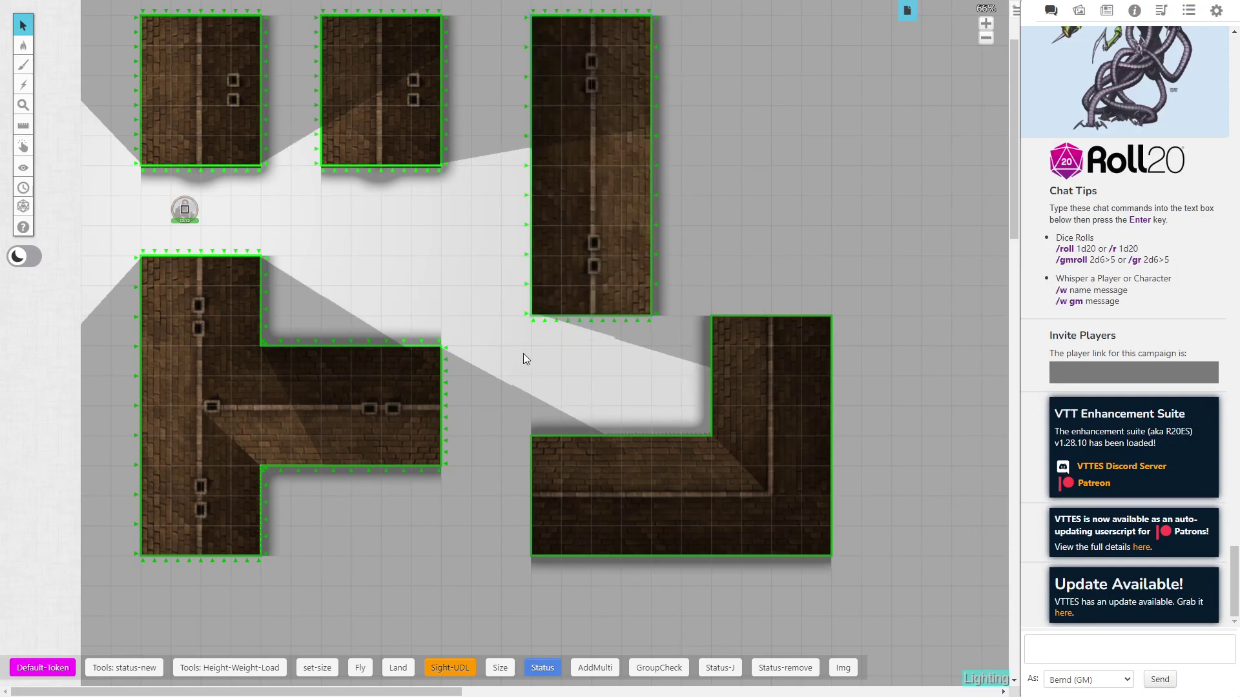
- Change the barrier around the L-shaped southeast building from Wall to One Way
left_click_drag(691, 292, 877, 607)
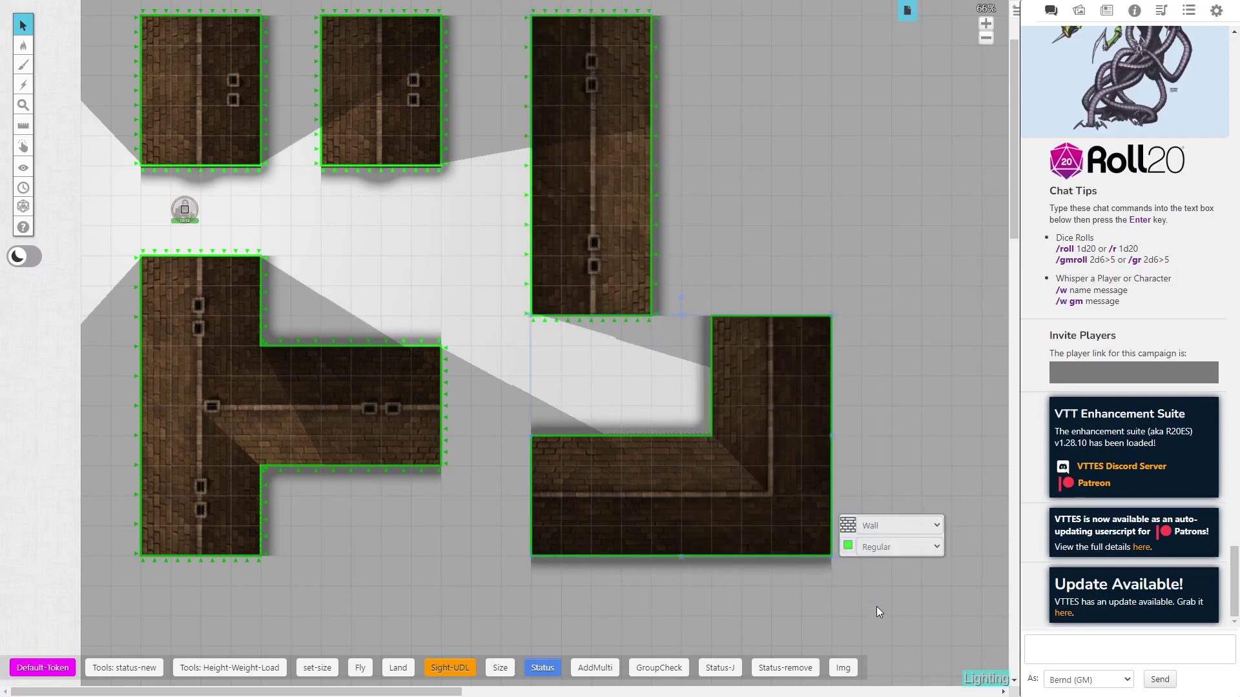
left_click(887, 527)
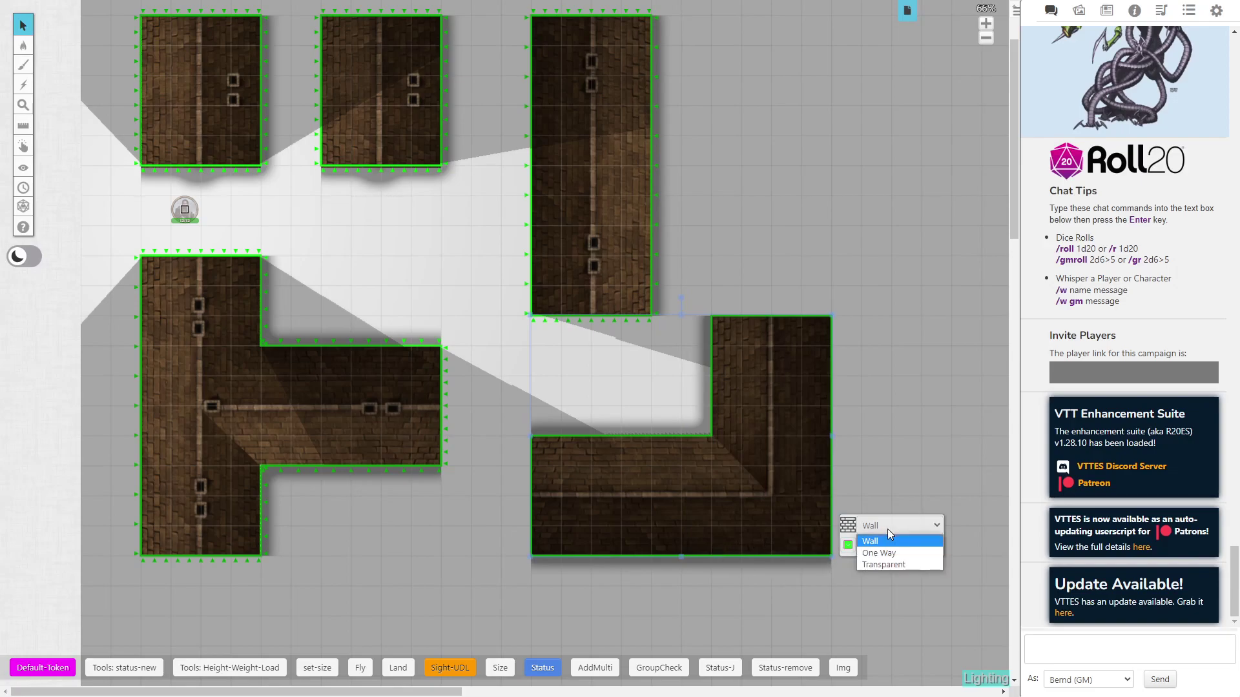
left_click(887, 551)
left_click(875, 228)
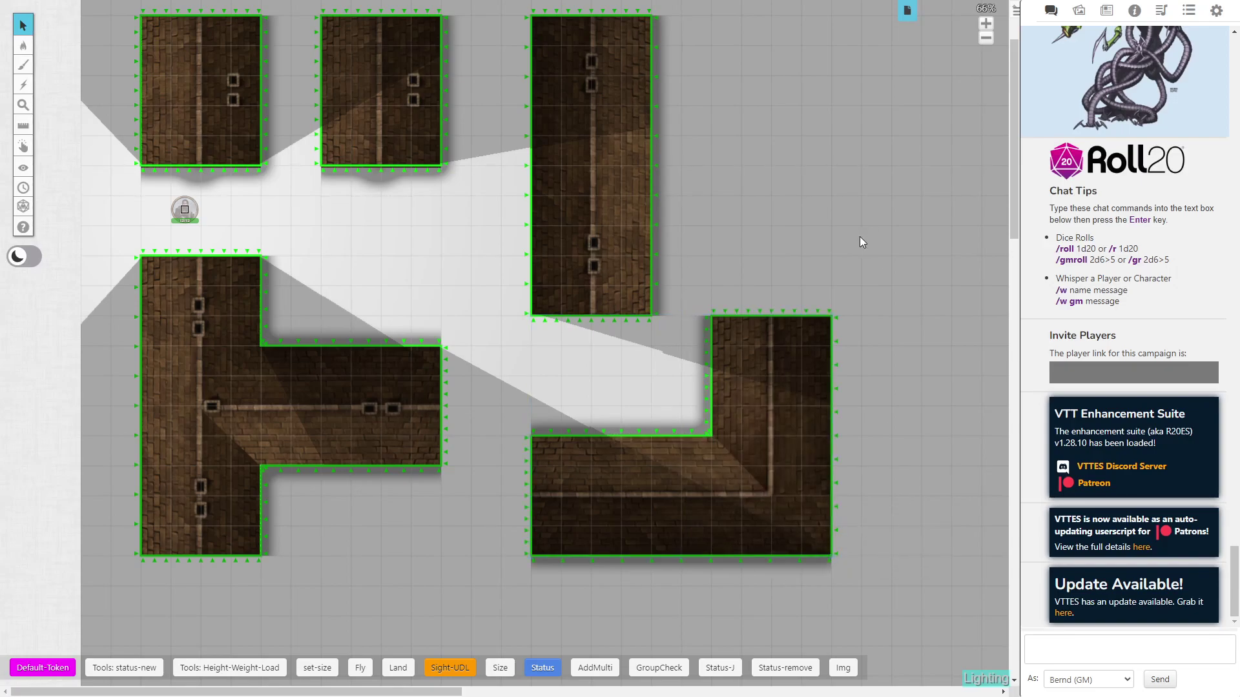
- Return to Objects & Tokens and preview the token's view of the roofs from the street and from between the two southern buildings
key("ctrl+o")
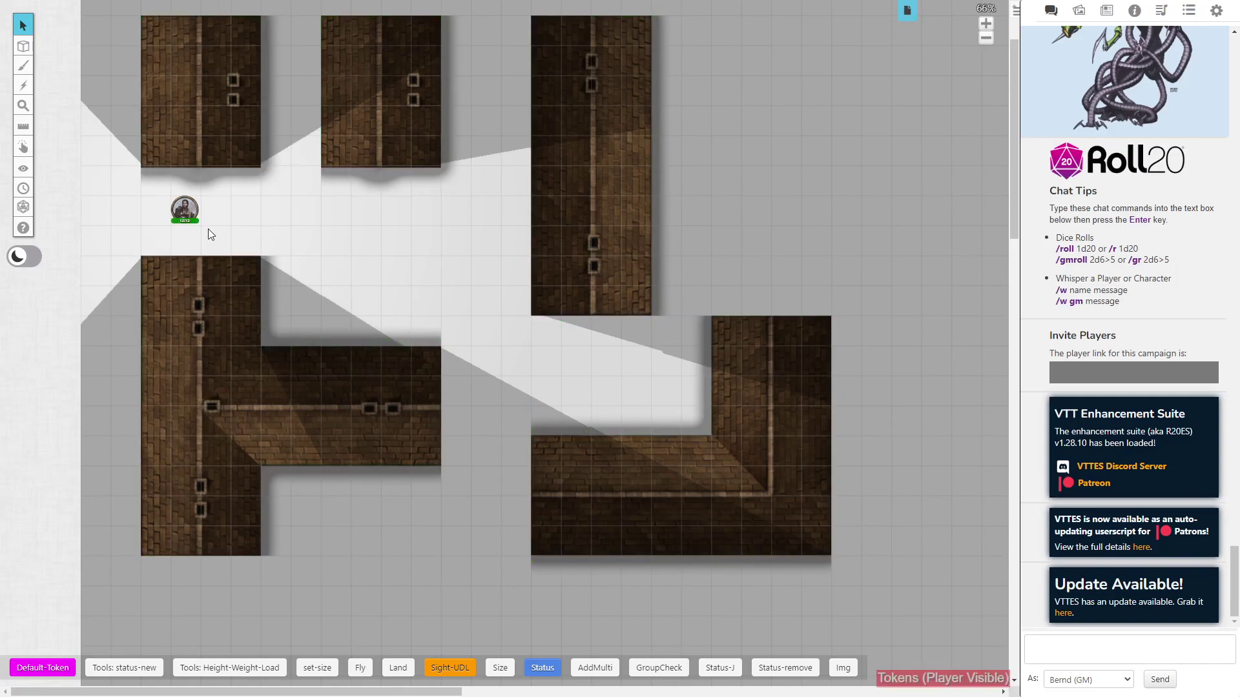
left_click(186, 208)
key("ctrl+l")
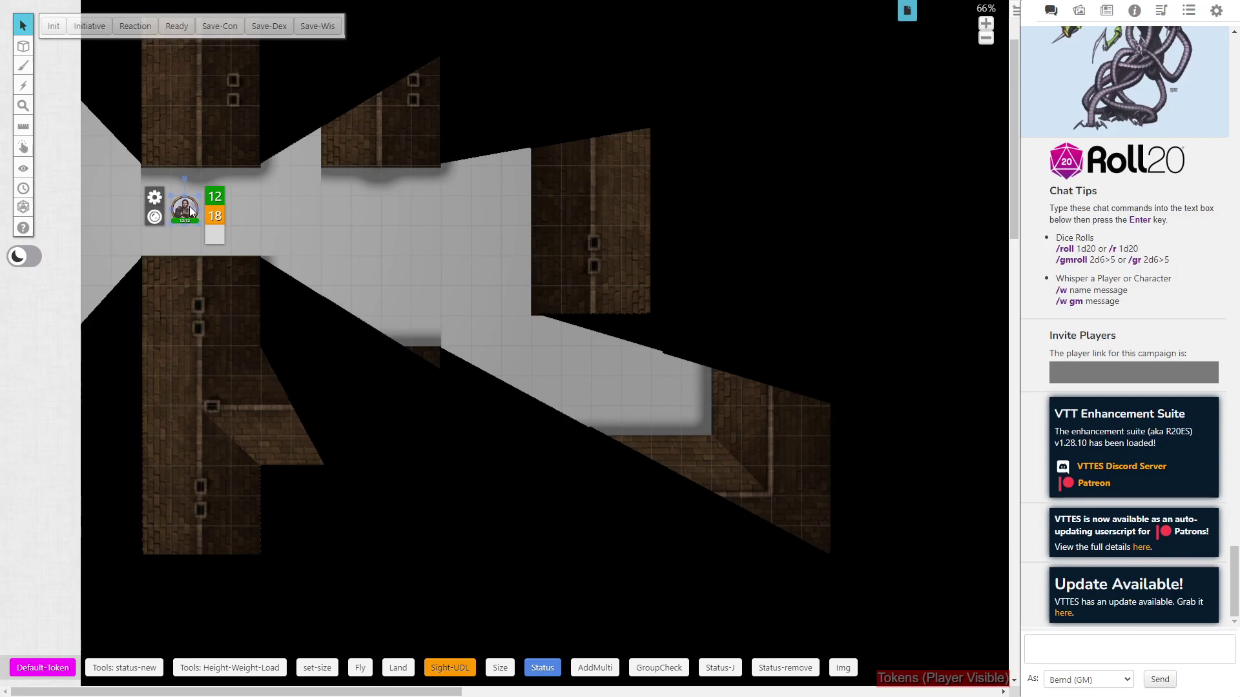
left_click_drag(189, 210, 455, 539)
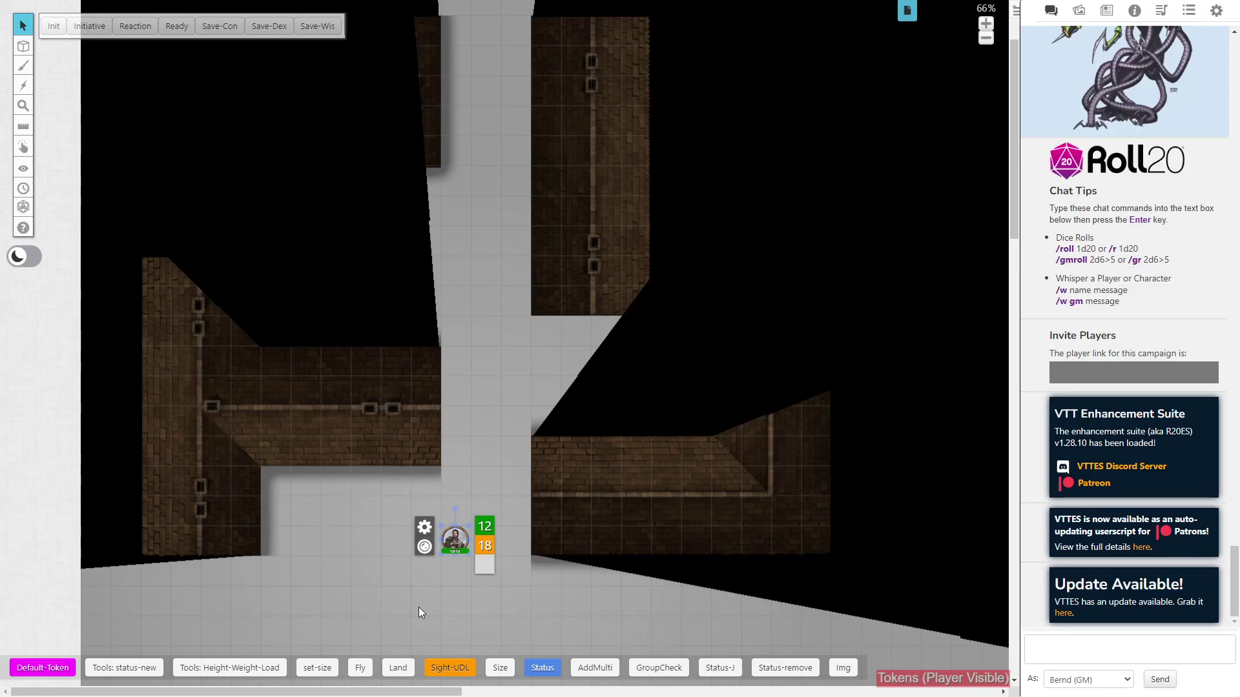
left_click(391, 572)
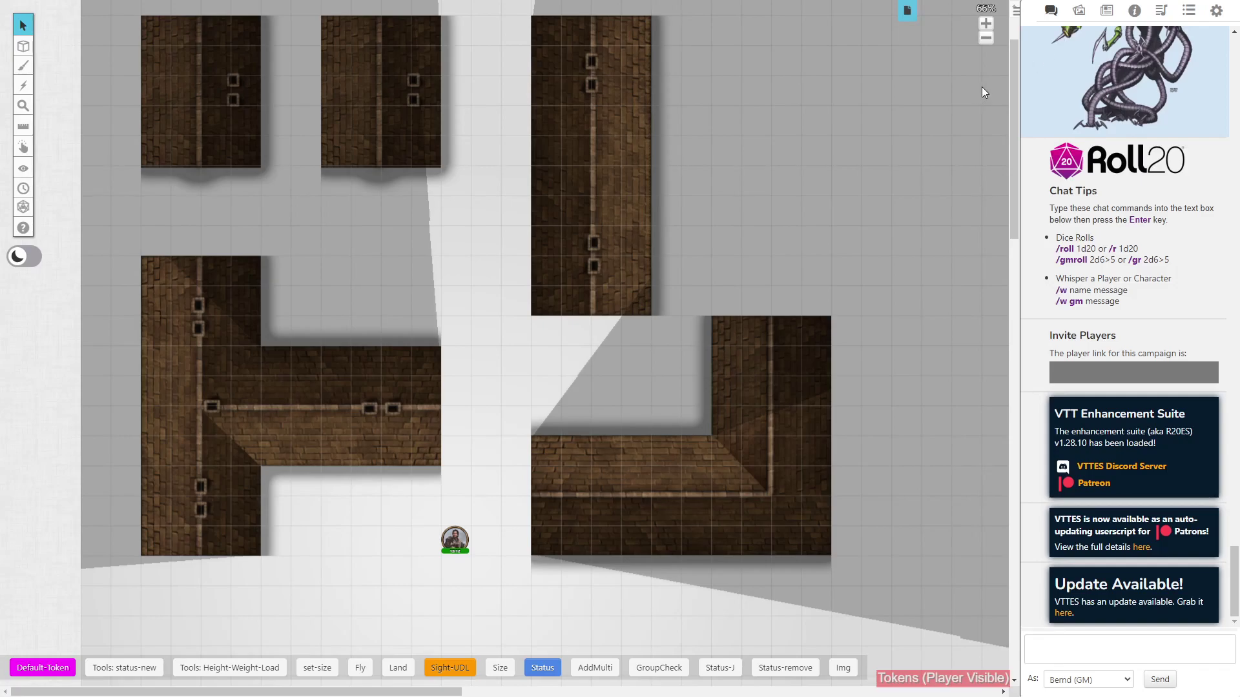
- Search the art library for "pillar" and place pillar simple_hi.png in the open area east of the buildings
scroll(905, 151, "right", 3)
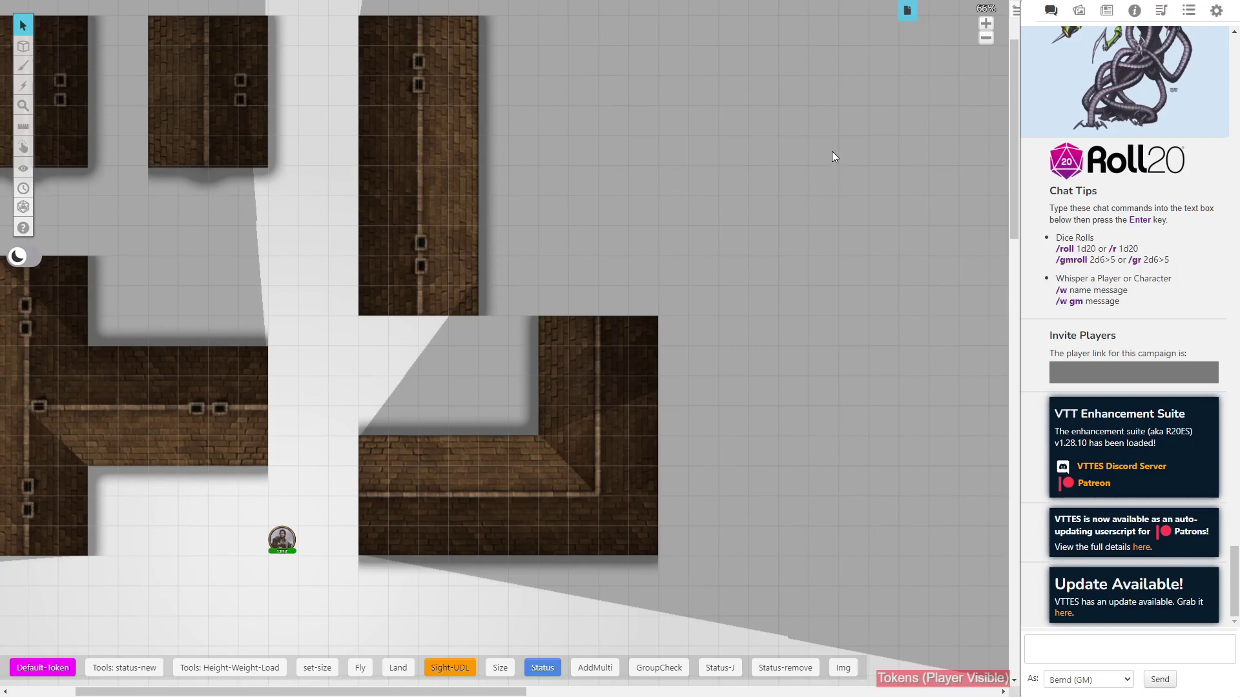
left_click(1079, 10)
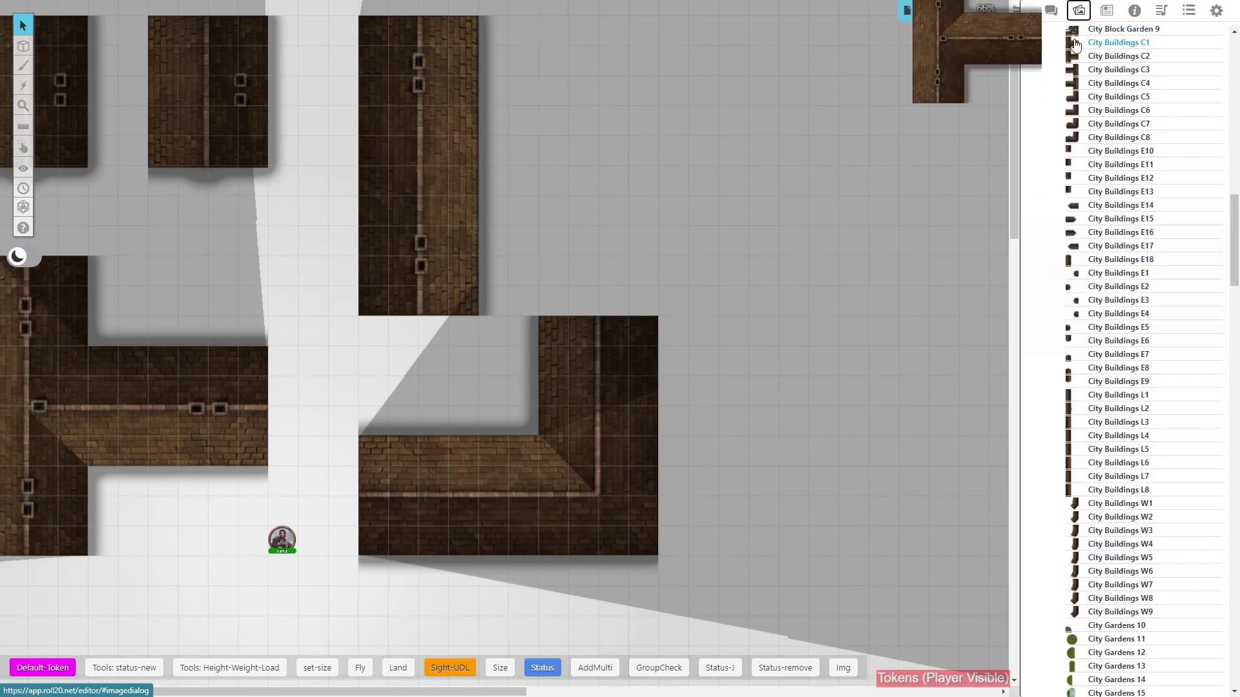
scroll(1059, 61, "up", 10)
left_click(1050, 69)
type("pillar")
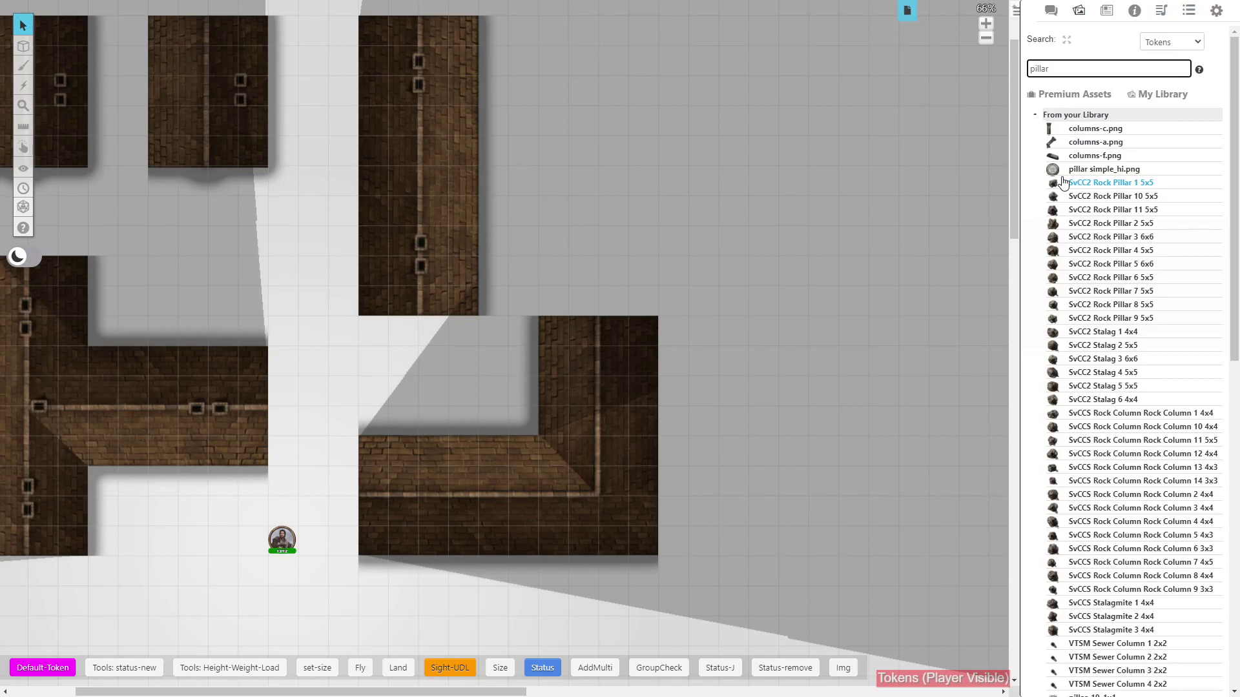
mouse_move(1112, 176)
left_click_drag(1112, 174, 690, 185)
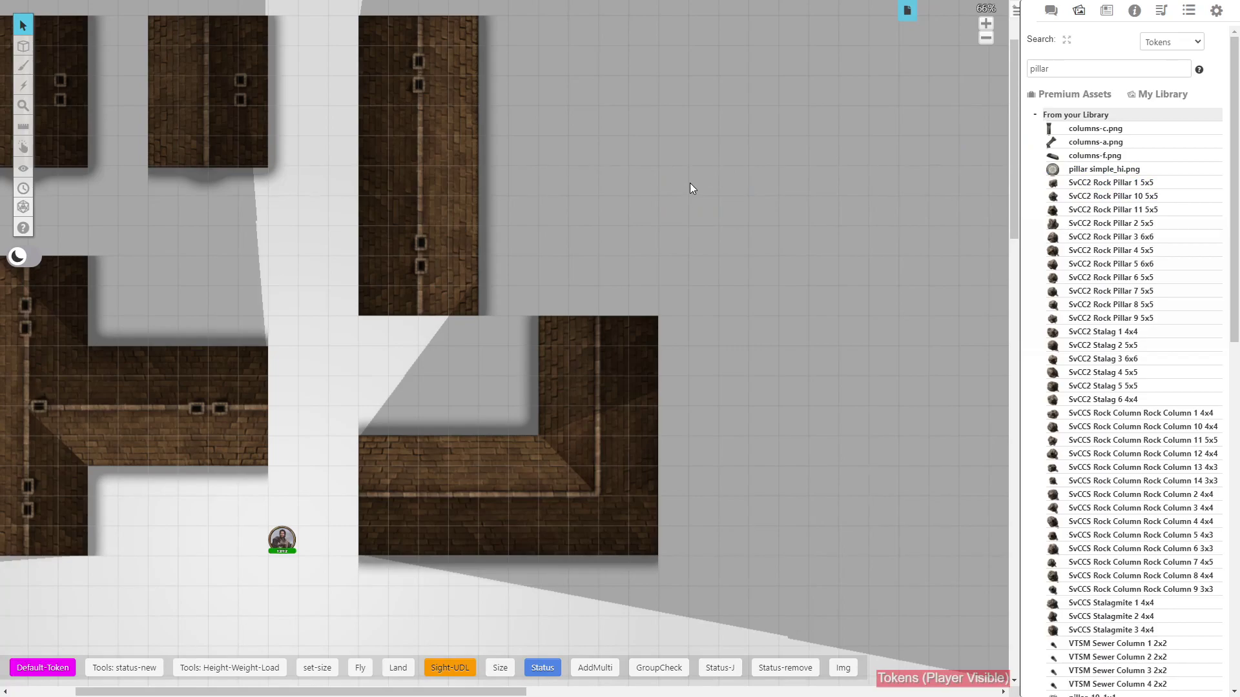
- Move the token into the open area east of the buildings and position the pillar between it and the tall building
left_click_drag(279, 540, 758, 213)
left_click(758, 213)
scroll(714, 257, "up", 3)
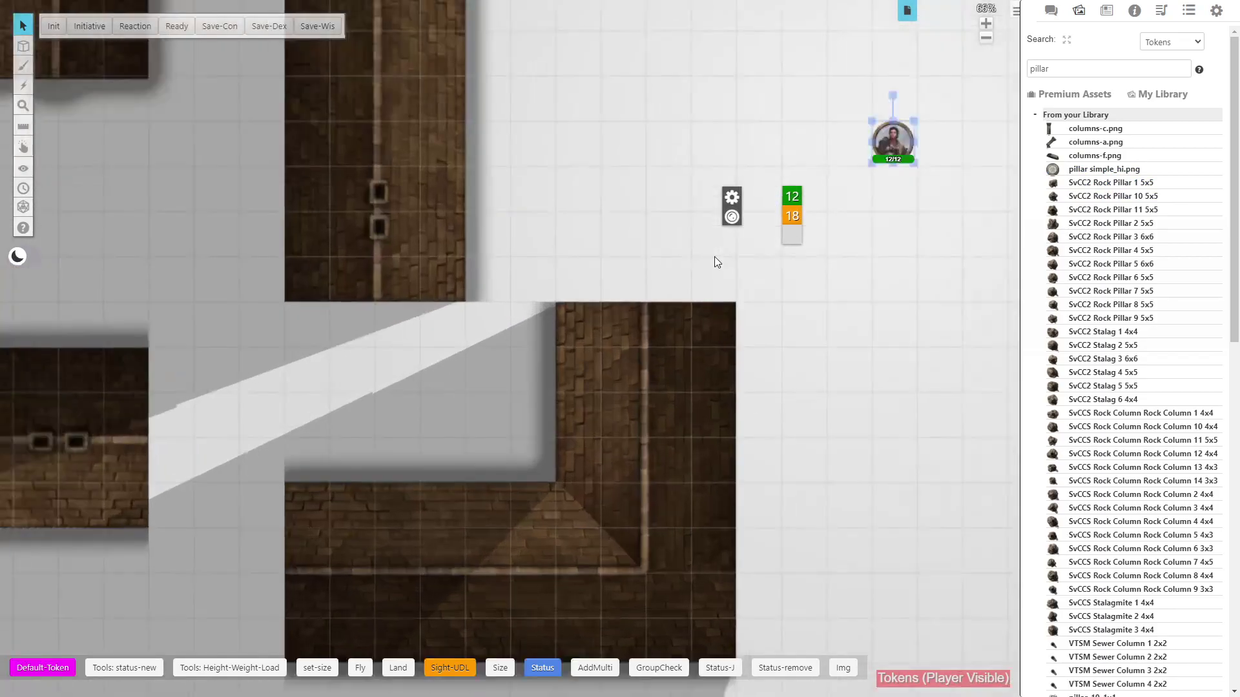
left_click_drag(865, 133, 696, 374)
key("ctrl+v")
left_click_drag(587, 339, 525, 312)
left_click(553, 371)
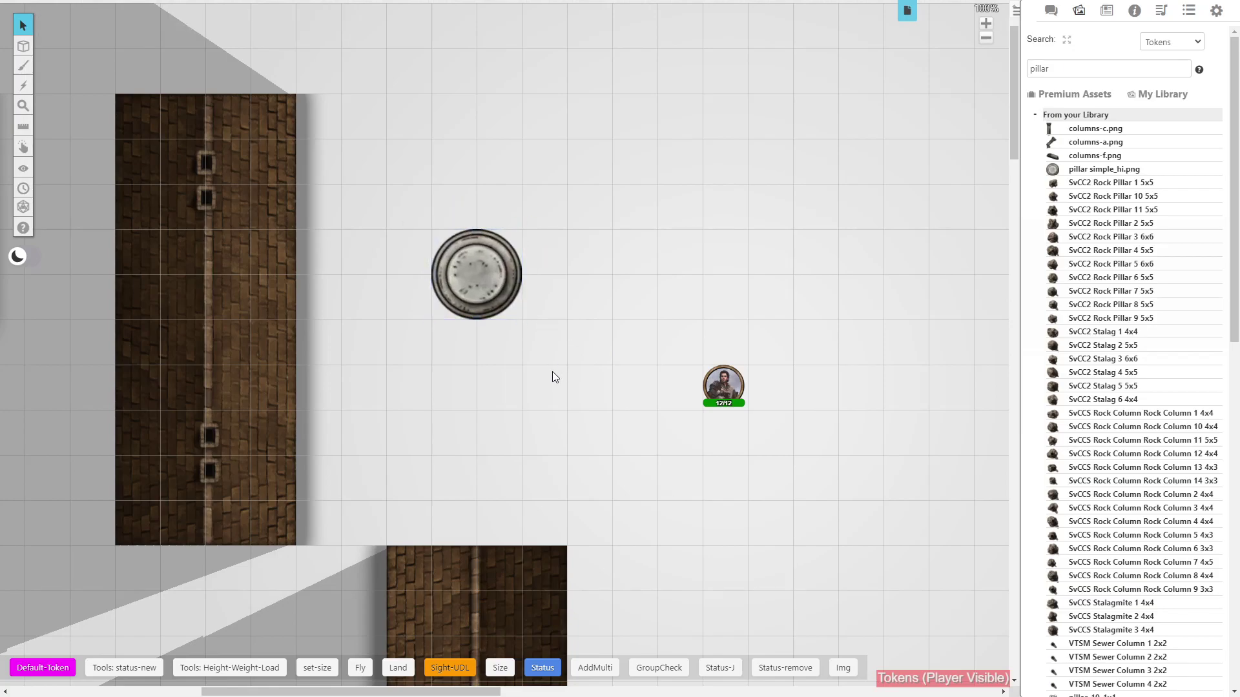
- On the lighting layer, draw a circular Wall barrier about three grid squares across in the open ground northeast of the pillar
key("ctrl+l")
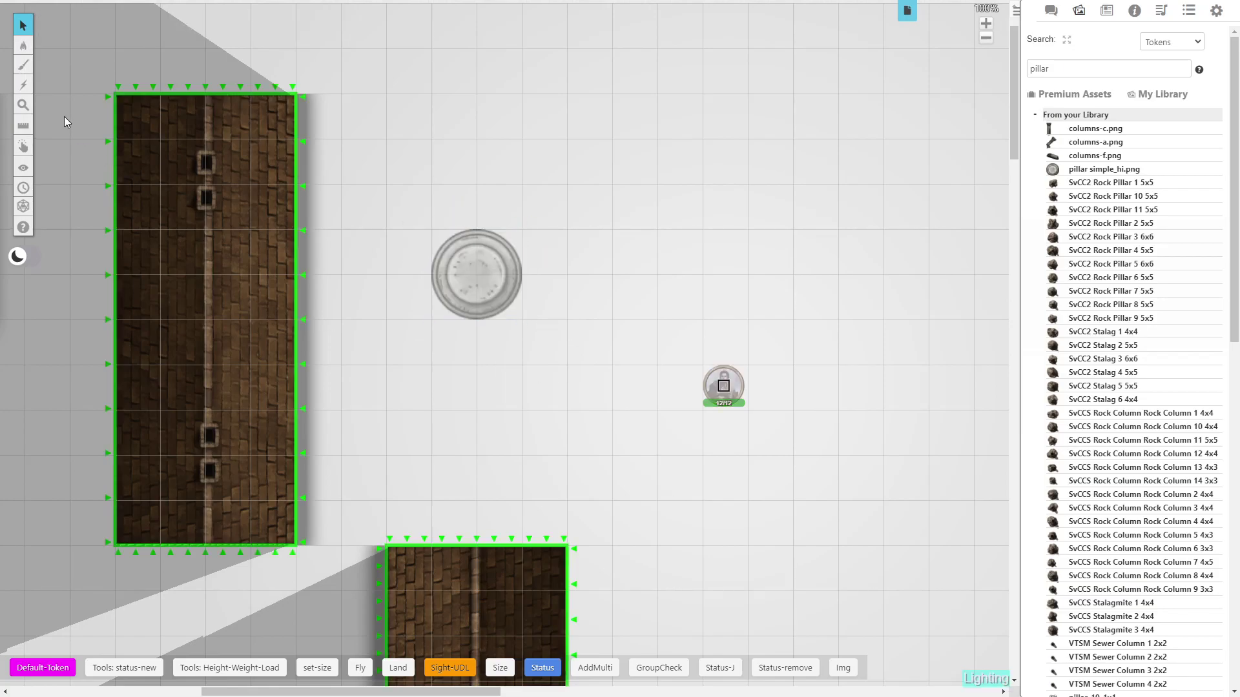
mouse_move(24, 65)
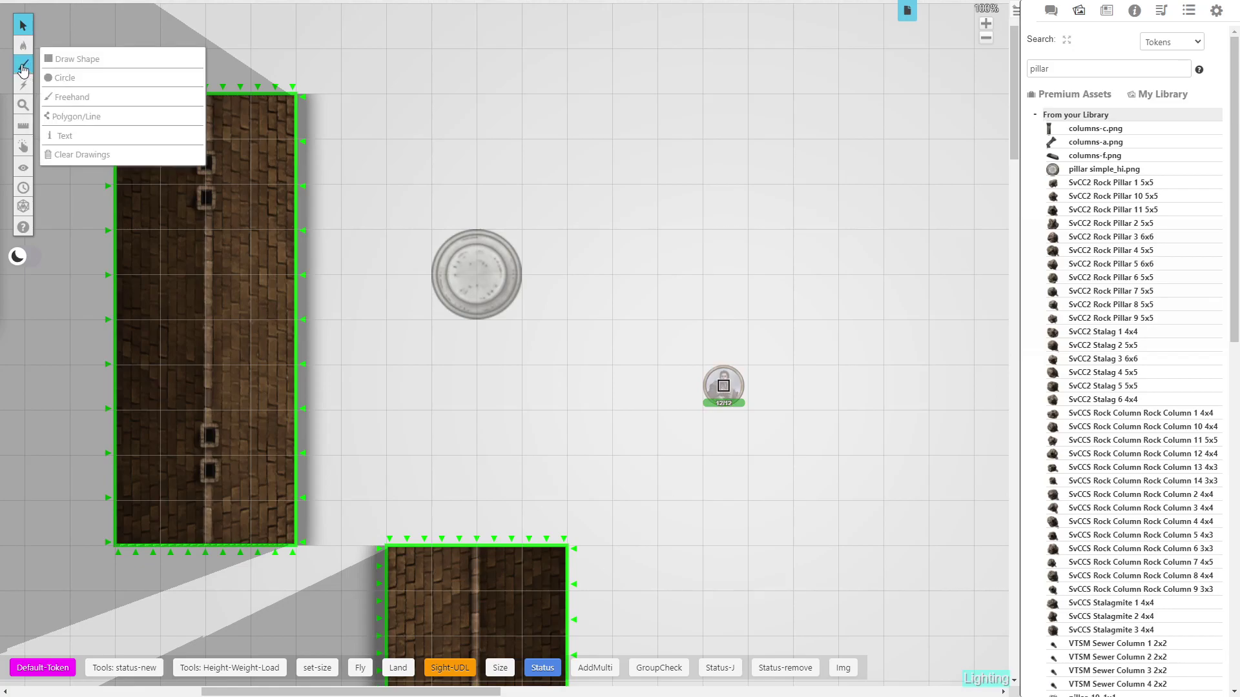
left_click(65, 75)
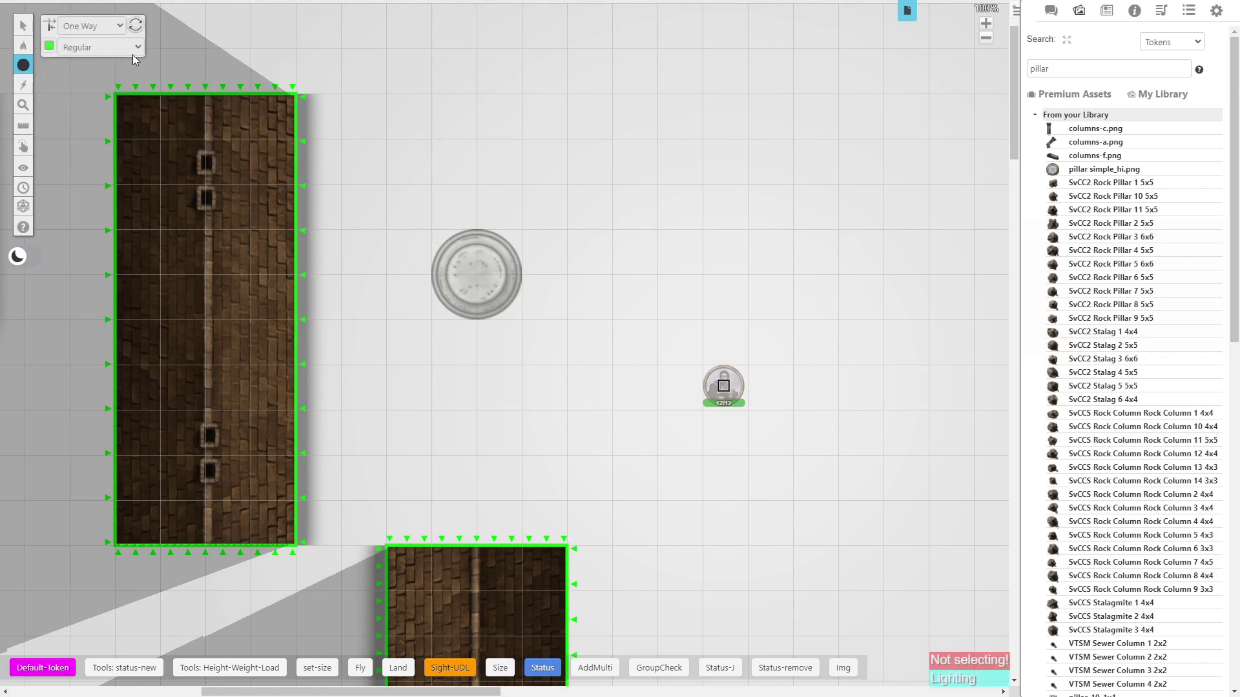
left_click(90, 26)
left_click(87, 44)
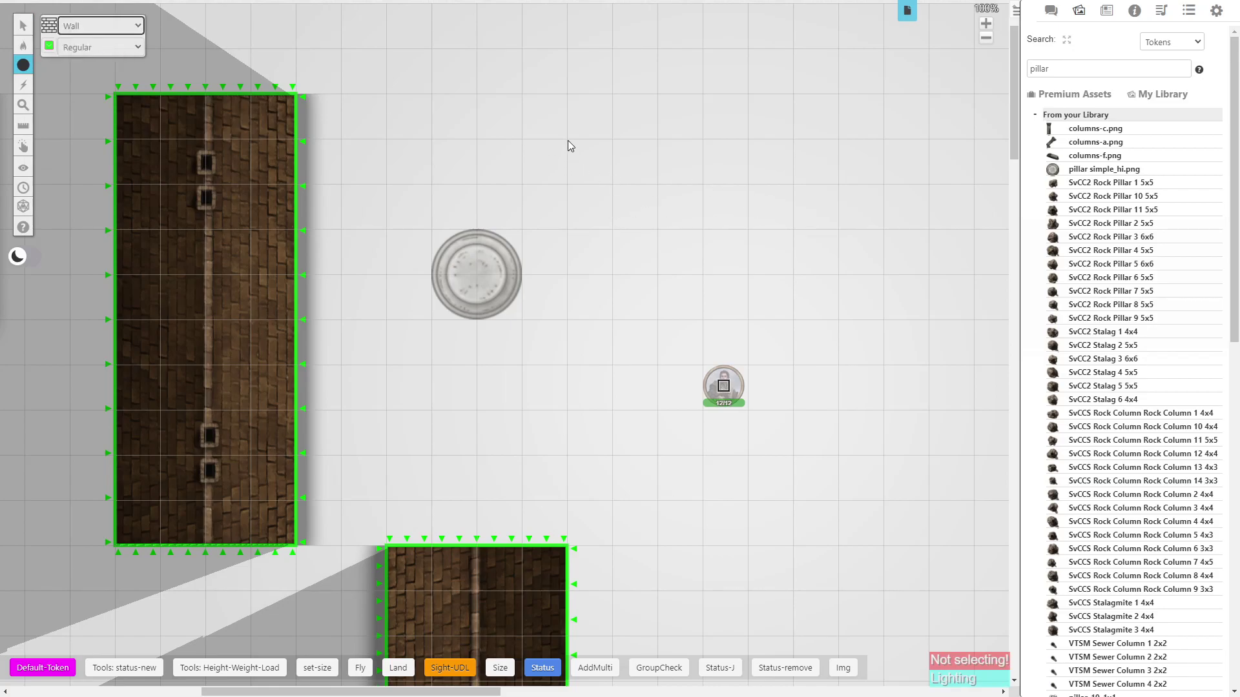
left_click_drag(568, 141, 691, 266)
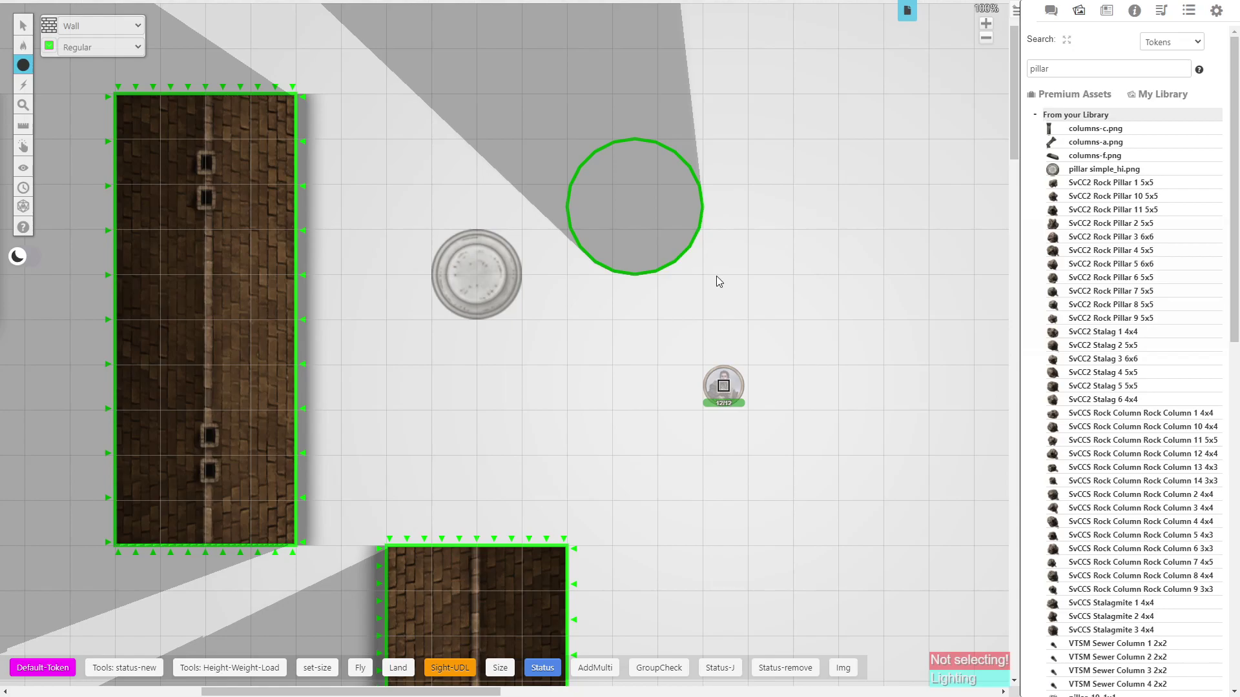
- Return to Objects & Tokens and preview the token's view past the circular barrier from its south and northwest sides
key("ctrl+o")
key("Escape")
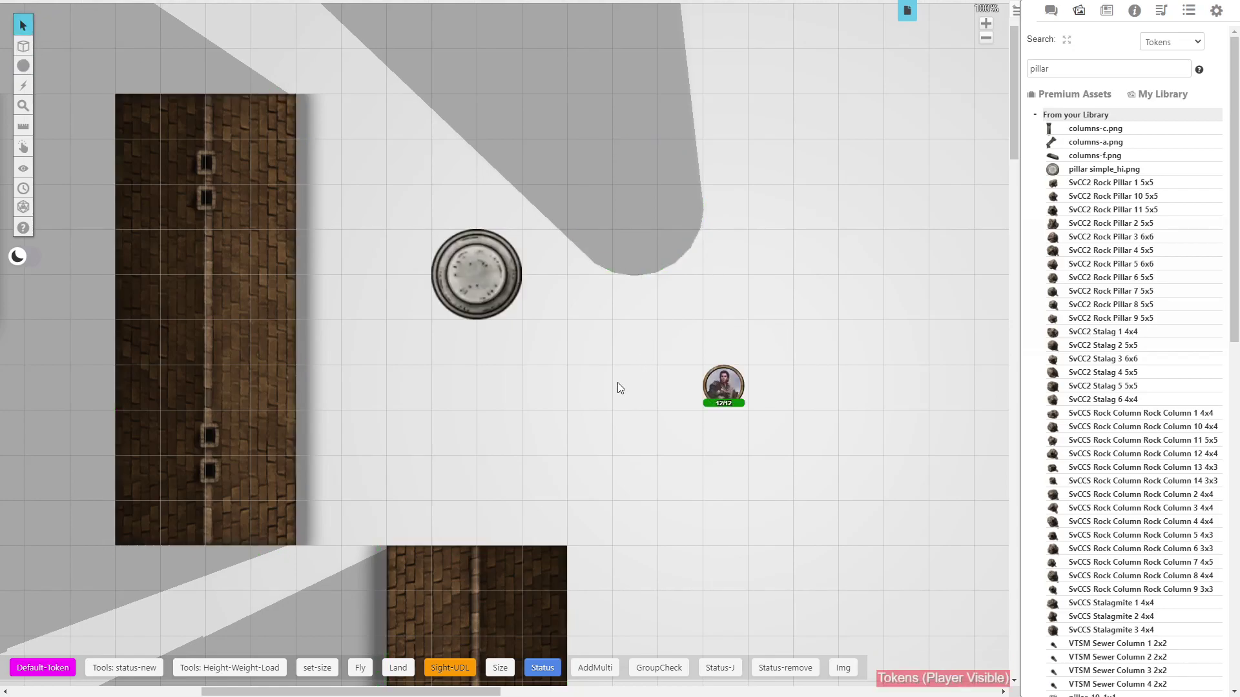
left_click_drag(706, 392, 633, 339)
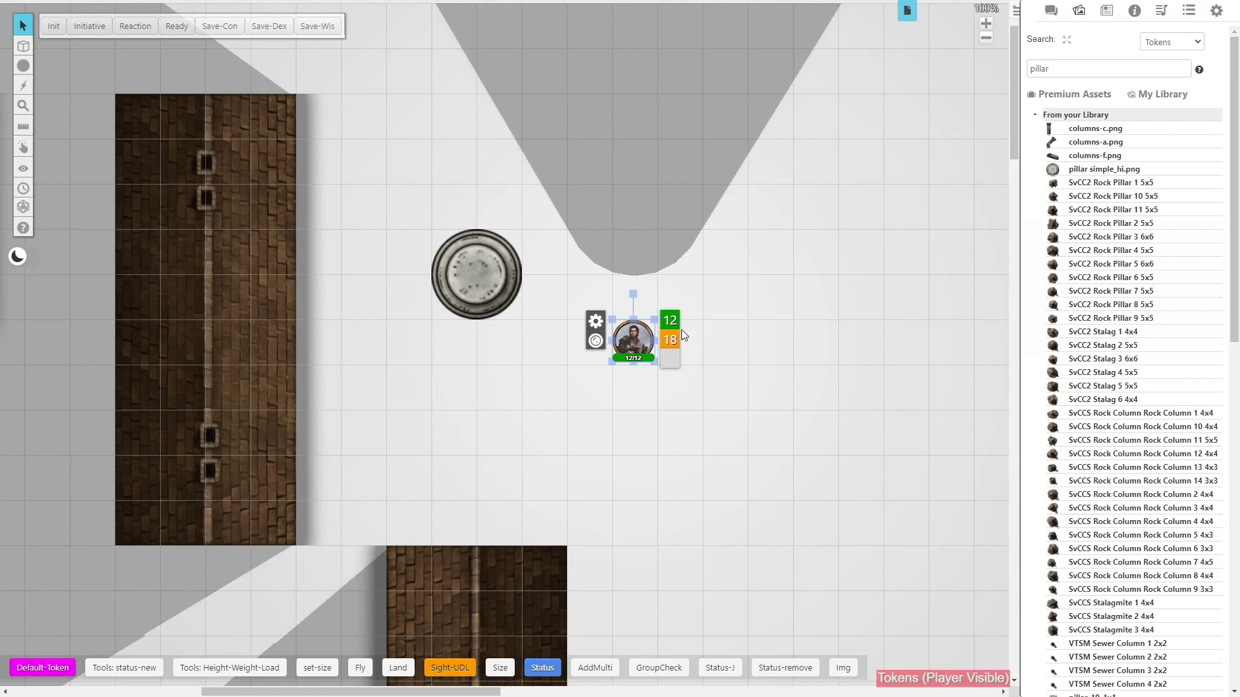
left_click_drag(632, 337, 508, 103)
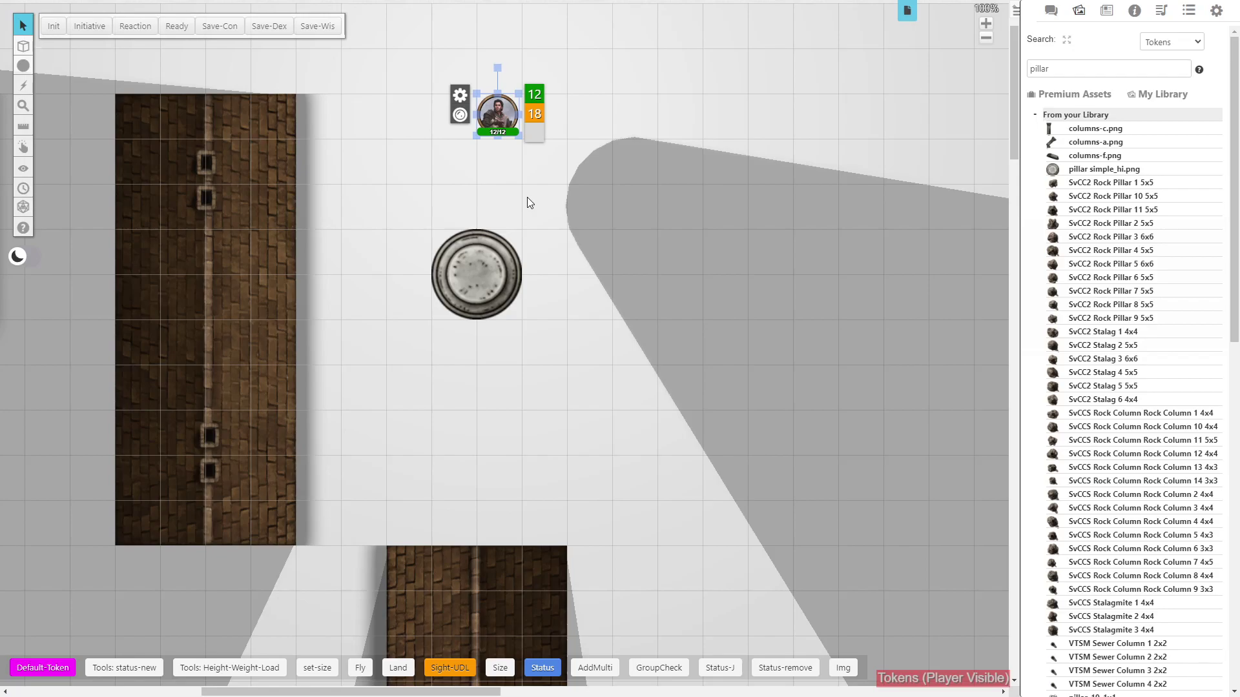
- On the lighting layer, shrink the circular barrier northeast of the pillar to about two grid squares across
key("ctrl+l")
left_click_drag(562, 125, 662, 225)
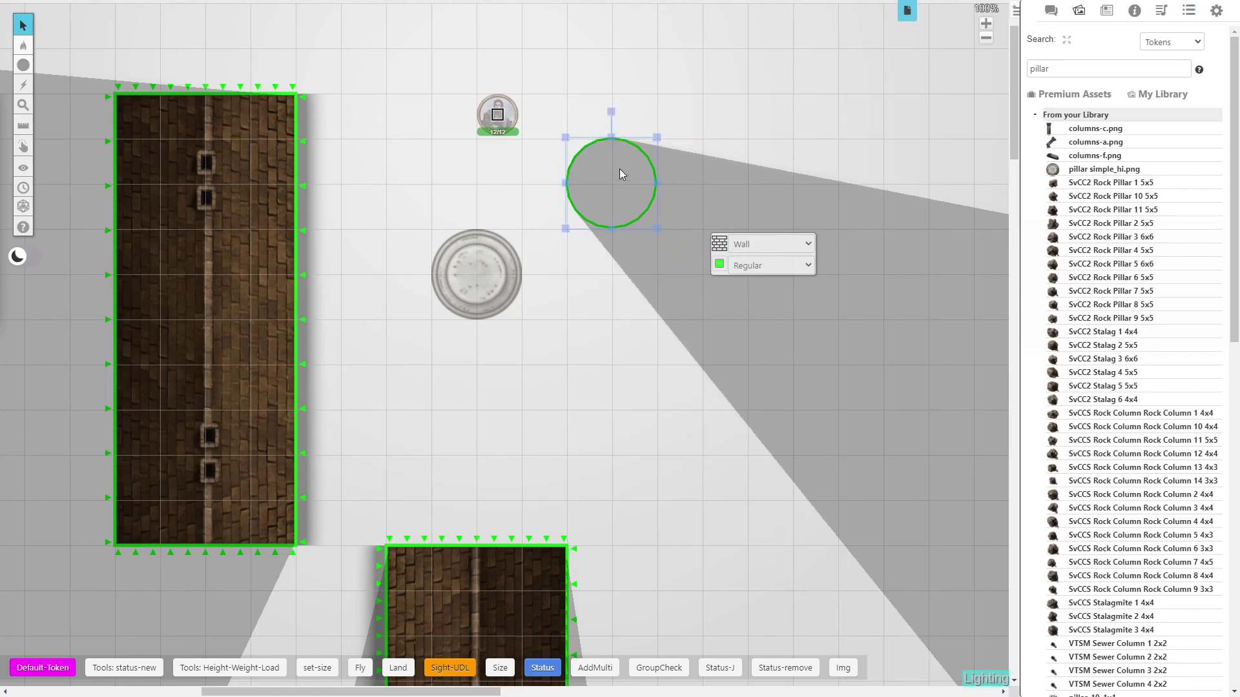
left_click_drag(618, 169, 595, 196)
left_click_drag(552, 126, 696, 252)
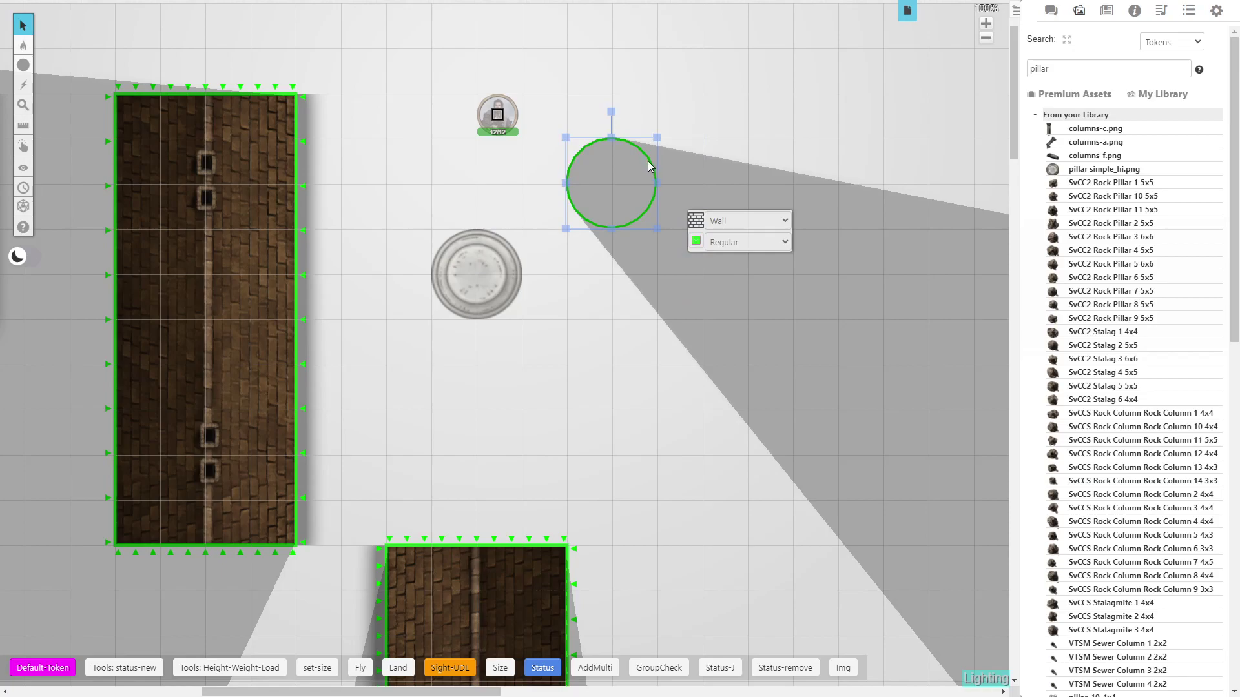
- Examine the circular barrier's outline up close, checking whether points along its edge can be selected
left_click(633, 138)
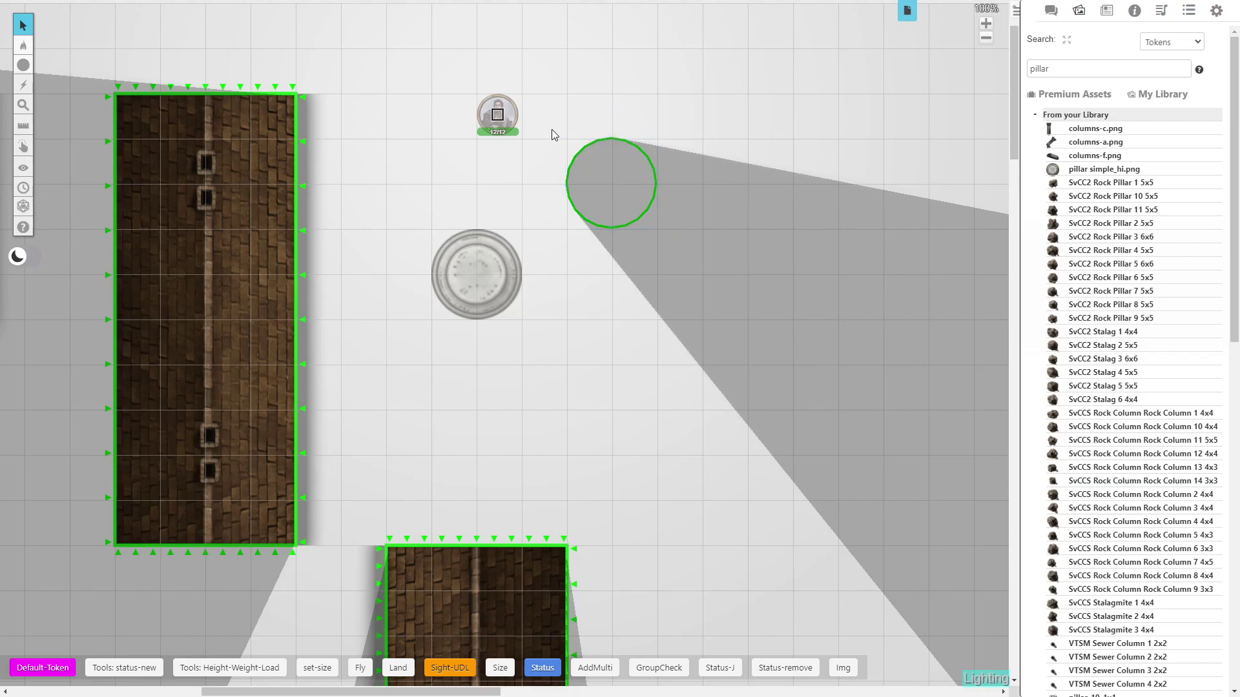
left_click_drag(553, 130, 714, 246)
scroll(633, 159, "up", 1)
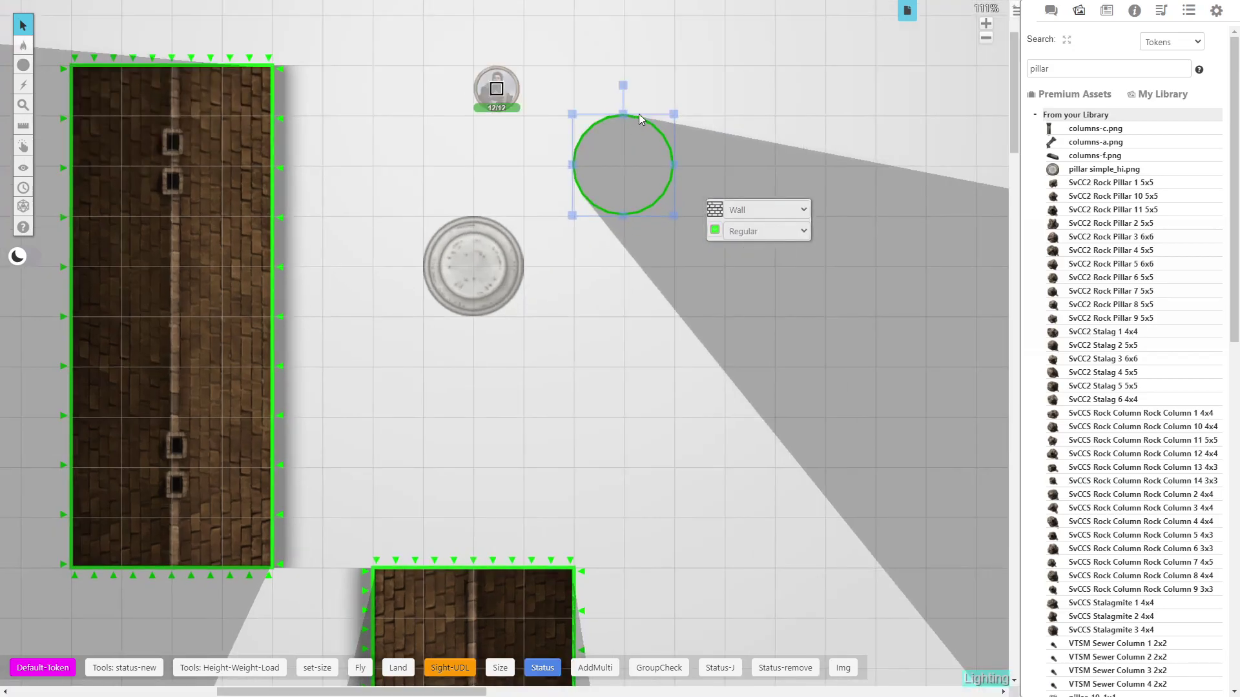
left_click(638, 114)
left_click_drag(564, 111, 689, 218)
scroll(677, 137, "up", 2)
left_click(709, 114)
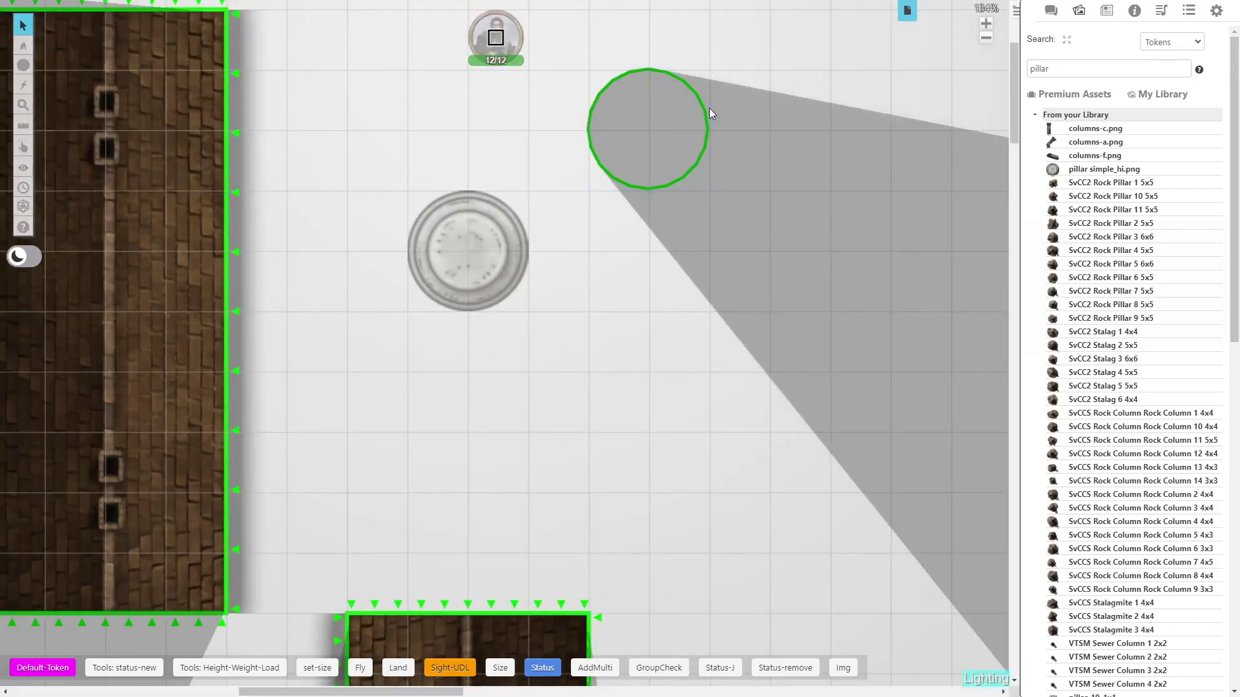
left_click_drag(576, 68, 671, 212)
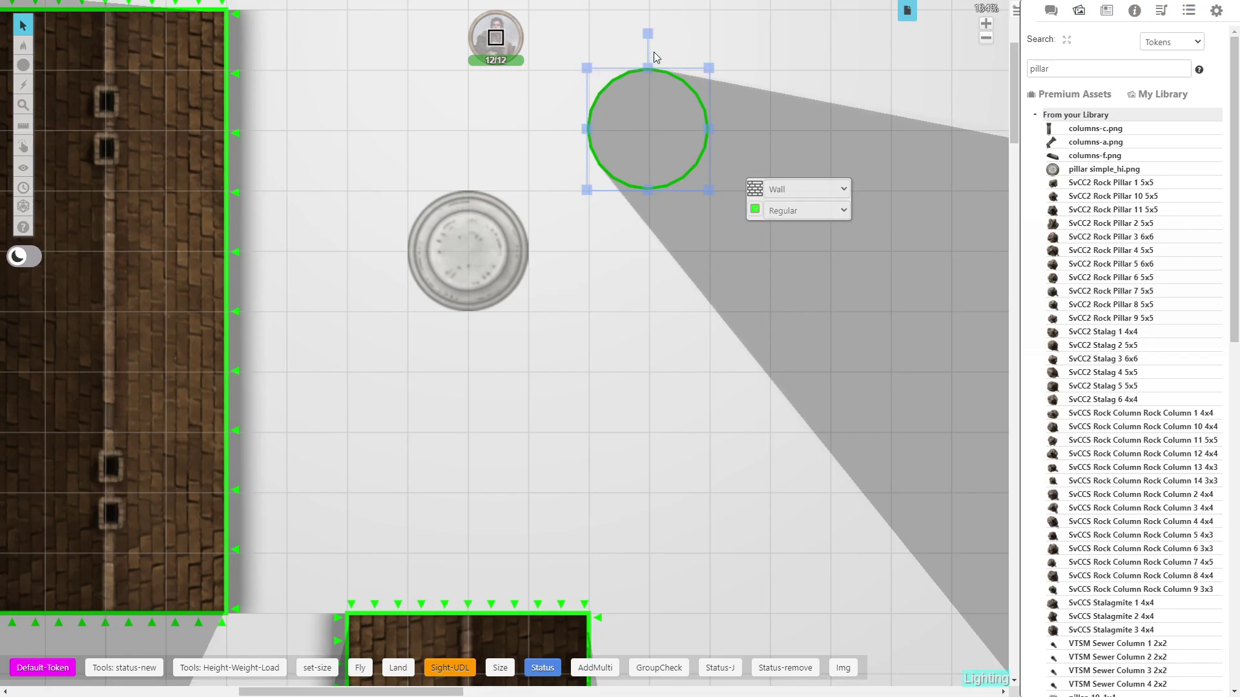
left_click(630, 70)
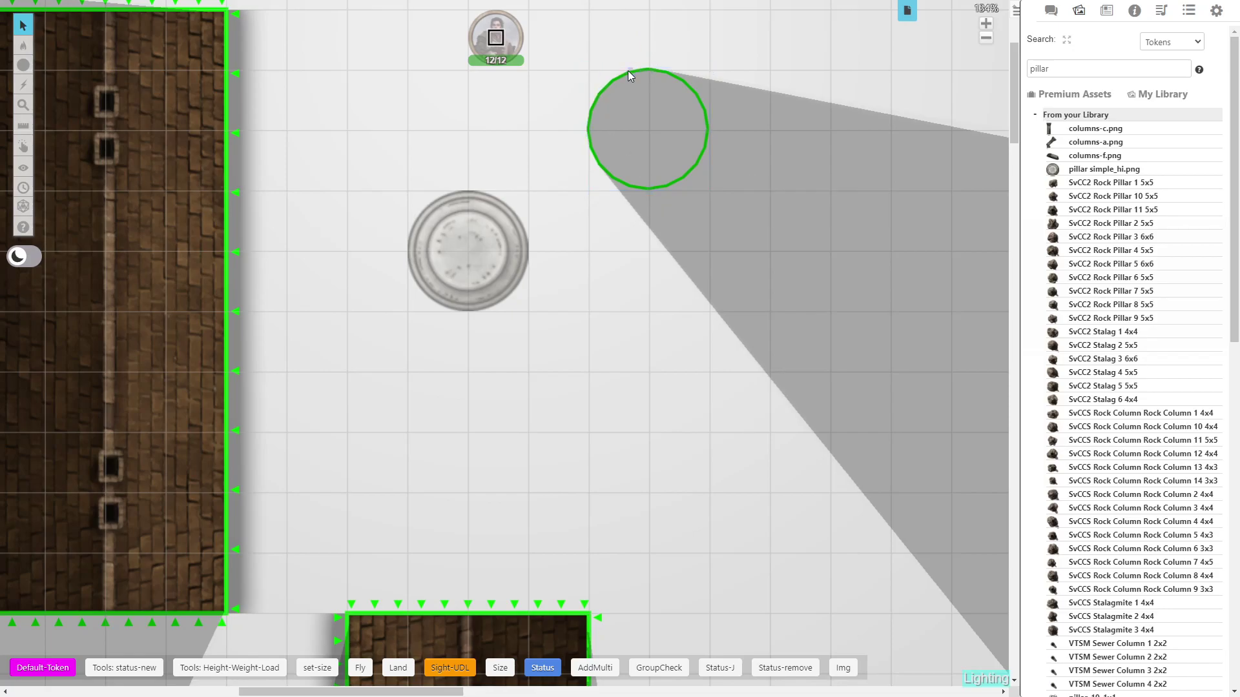
left_click_drag(573, 60, 782, 223)
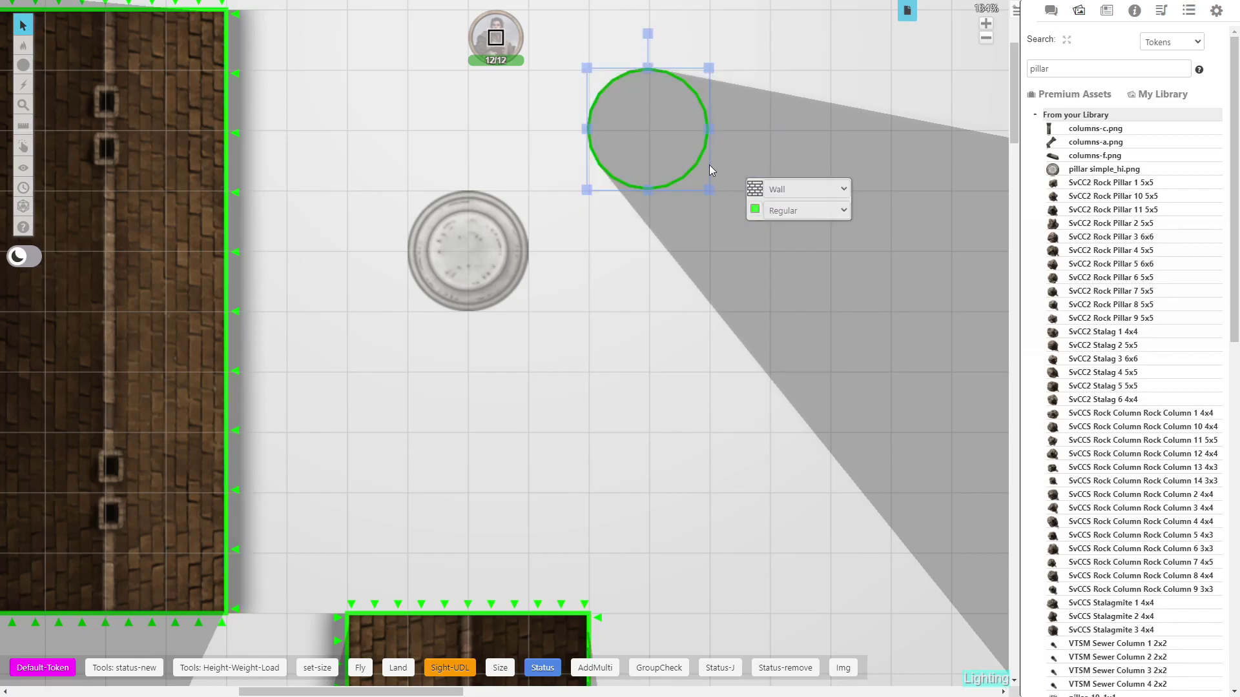
left_click(677, 76)
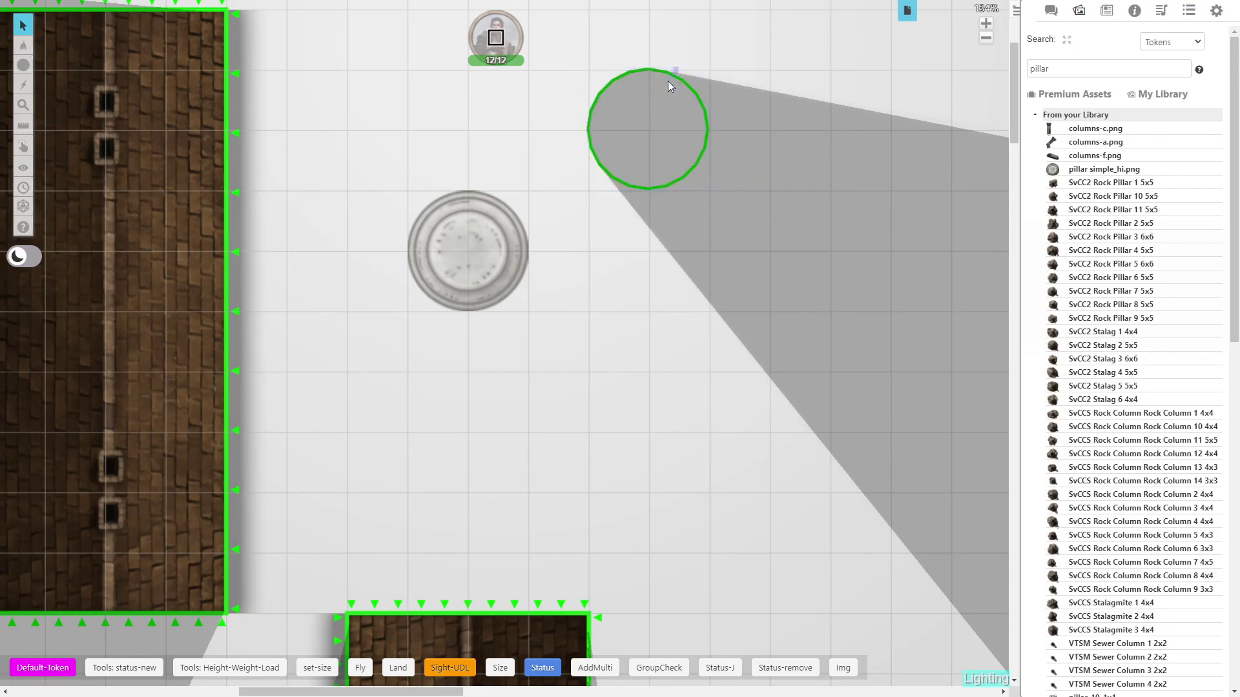
- Delete the circular barrier in the open ground and draw a new circular Wall barrier around the pillar's edge, about two grid squares across
left_click_drag(566, 45, 755, 302)
key("Delete")
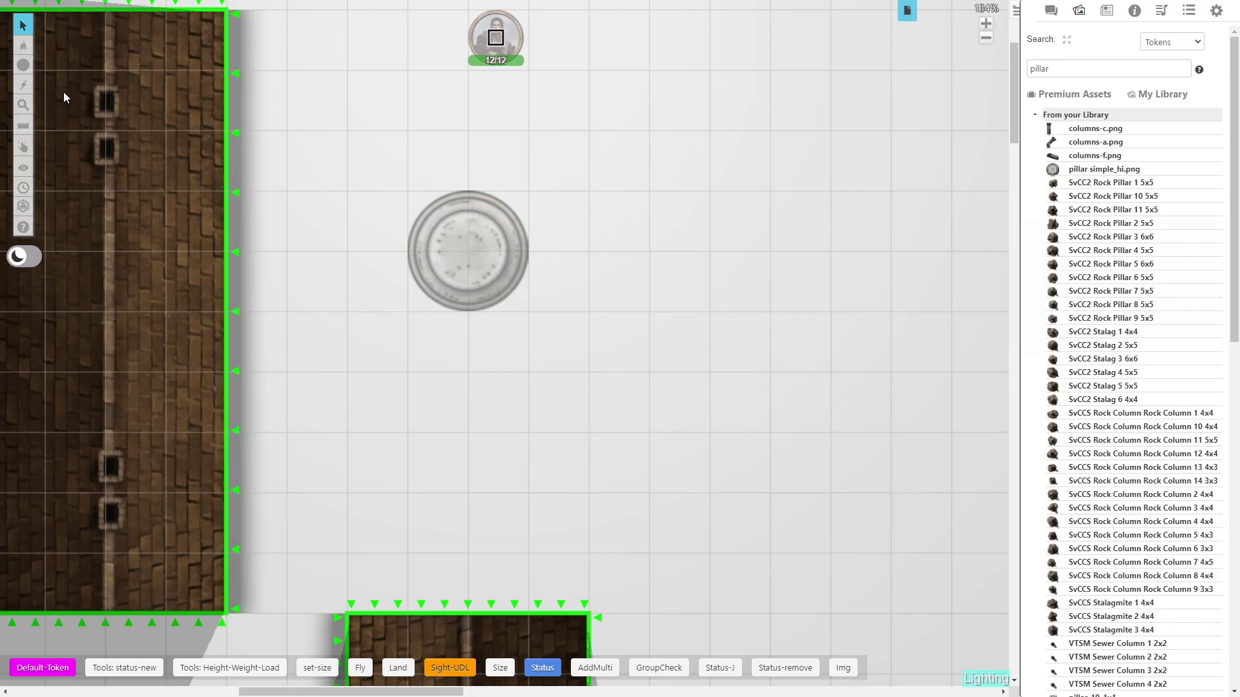
left_click(23, 65)
left_click(76, 116)
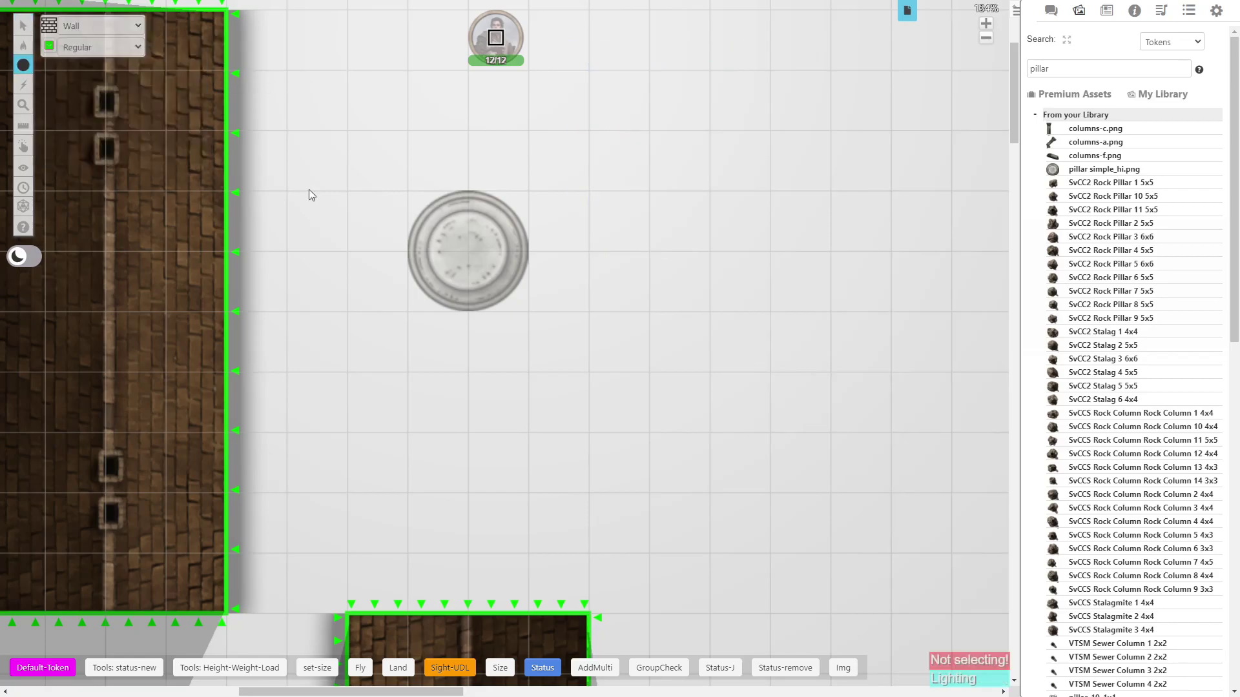
left_click_drag(409, 193, 509, 307)
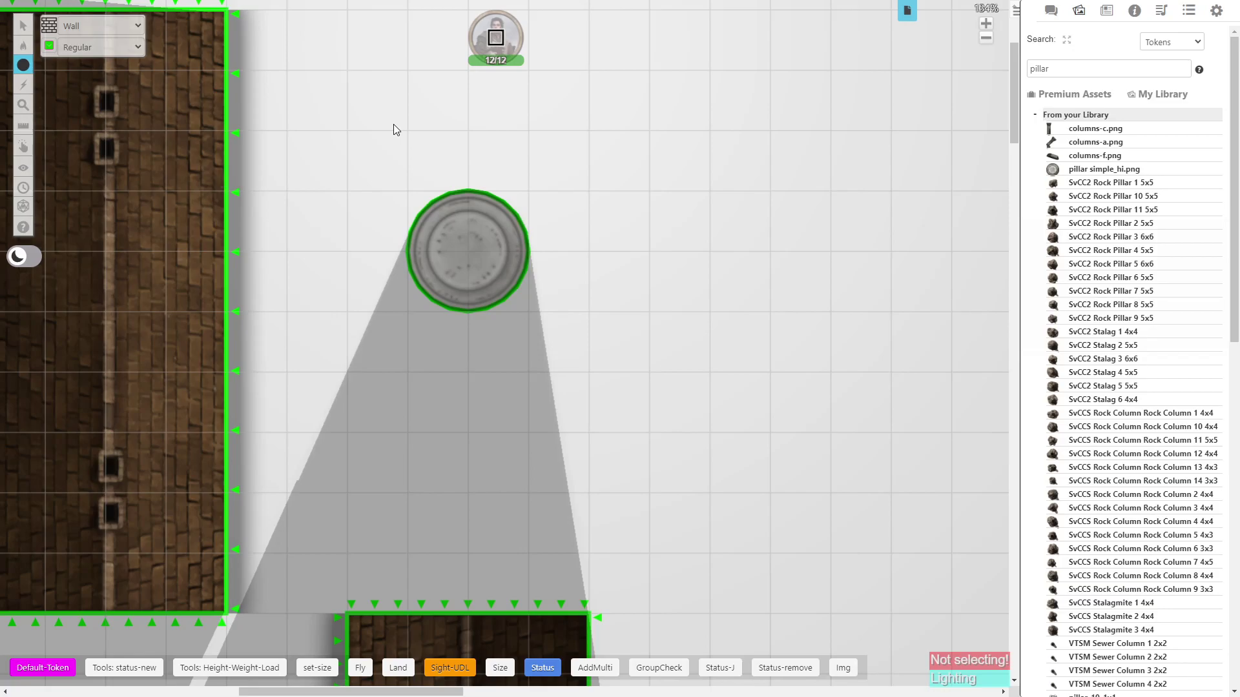
- Change the pillar's circular barrier from Wall to One Way
key("Escape")
left_click(476, 303)
left_click(596, 281)
left_click(584, 309)
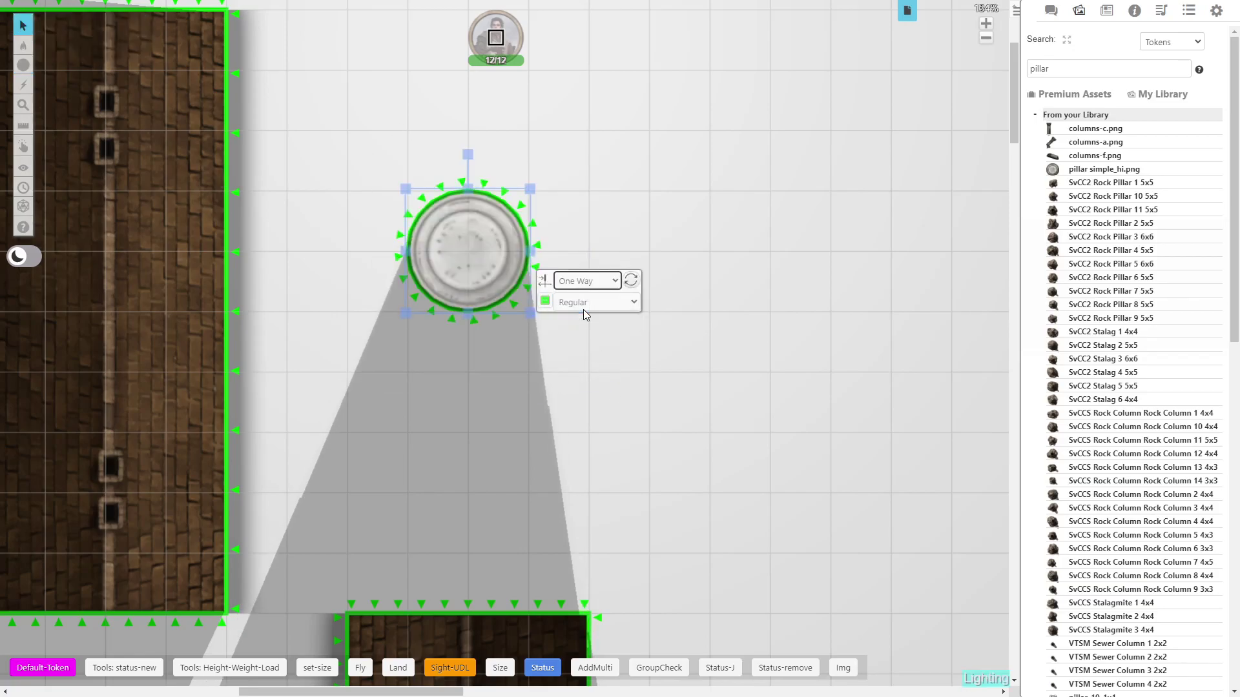
left_click(742, 370)
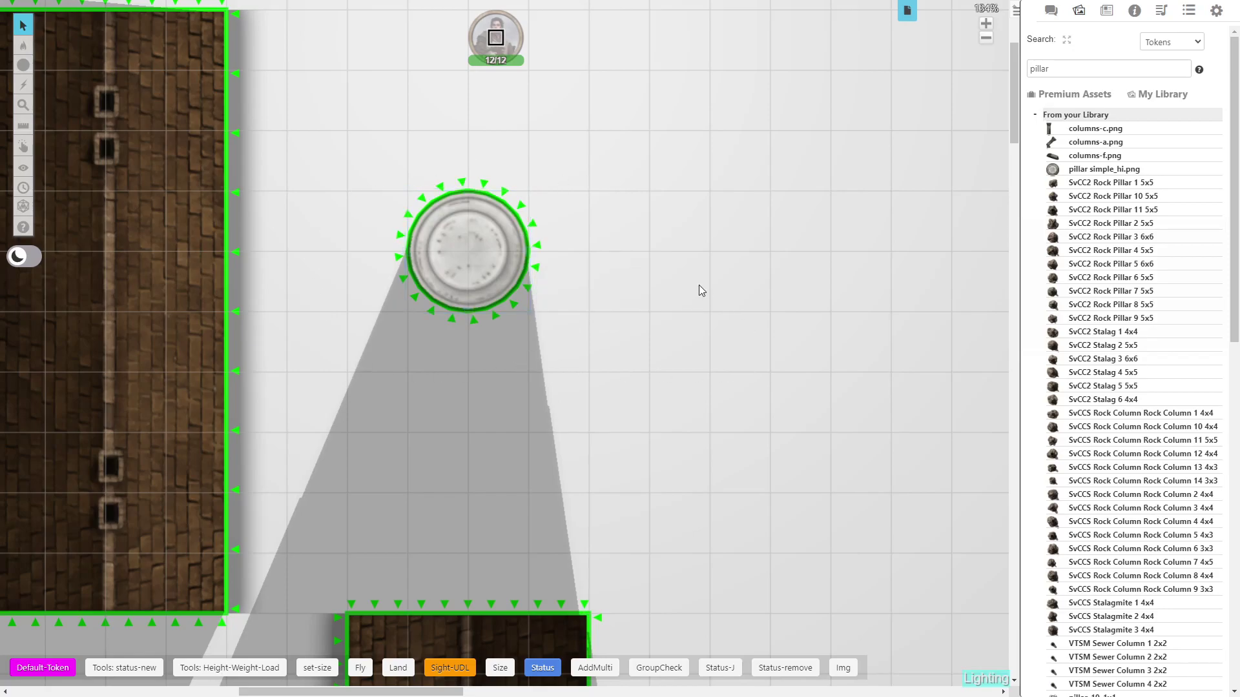
- Return to Objects & Tokens and preview the token's view of the pillar from its northeast, southeast and northwest sides
key("ctrl+o")
scroll(677, 380, "up", 3)
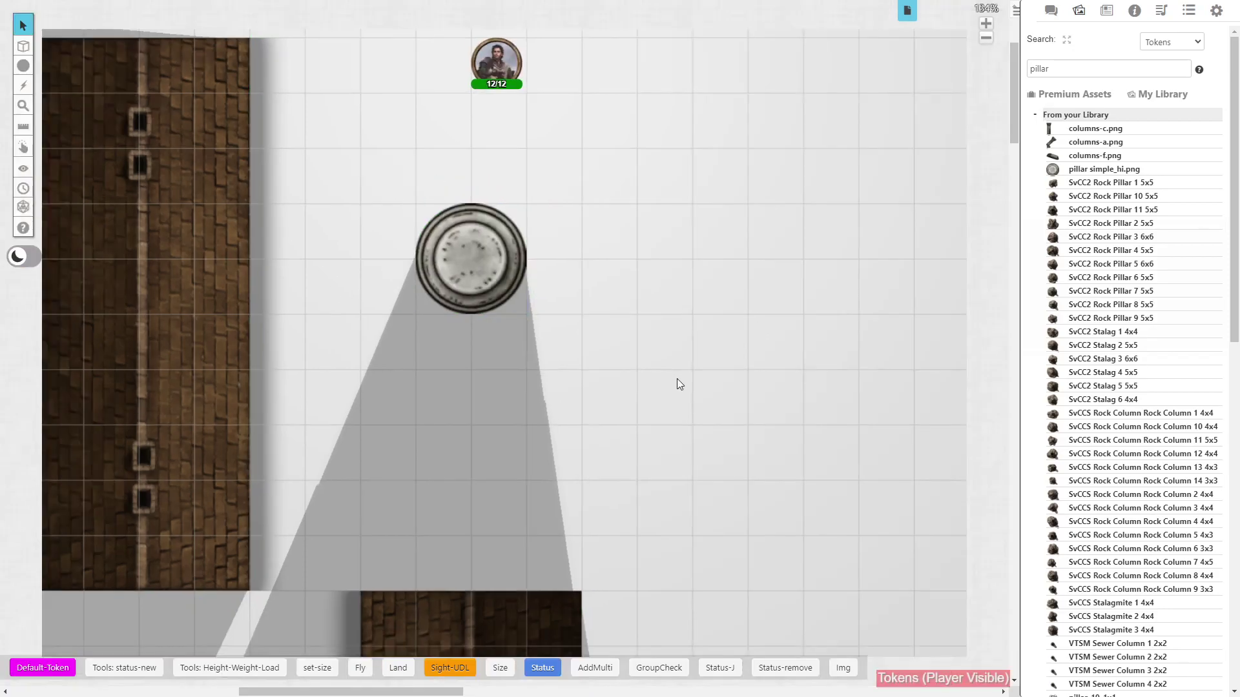
left_click_drag(531, 154, 573, 188)
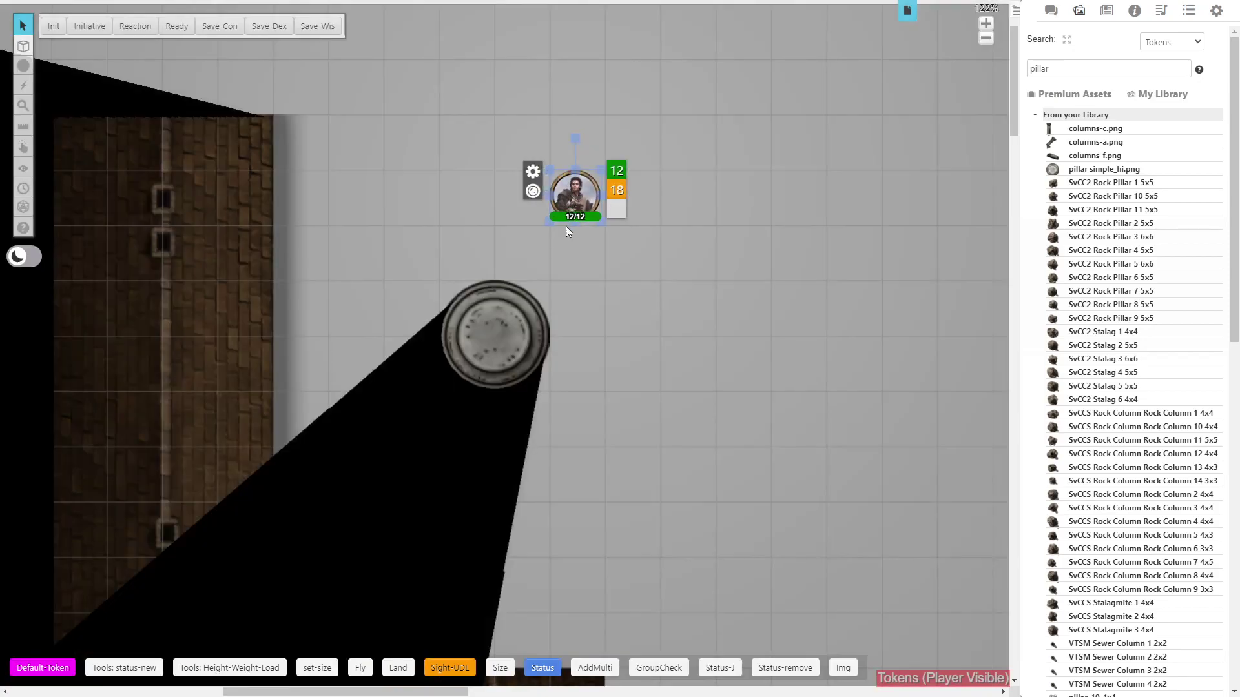
left_click_drag(569, 219, 662, 369)
left_click_drag(638, 309, 409, 194)
left_click(721, 273)
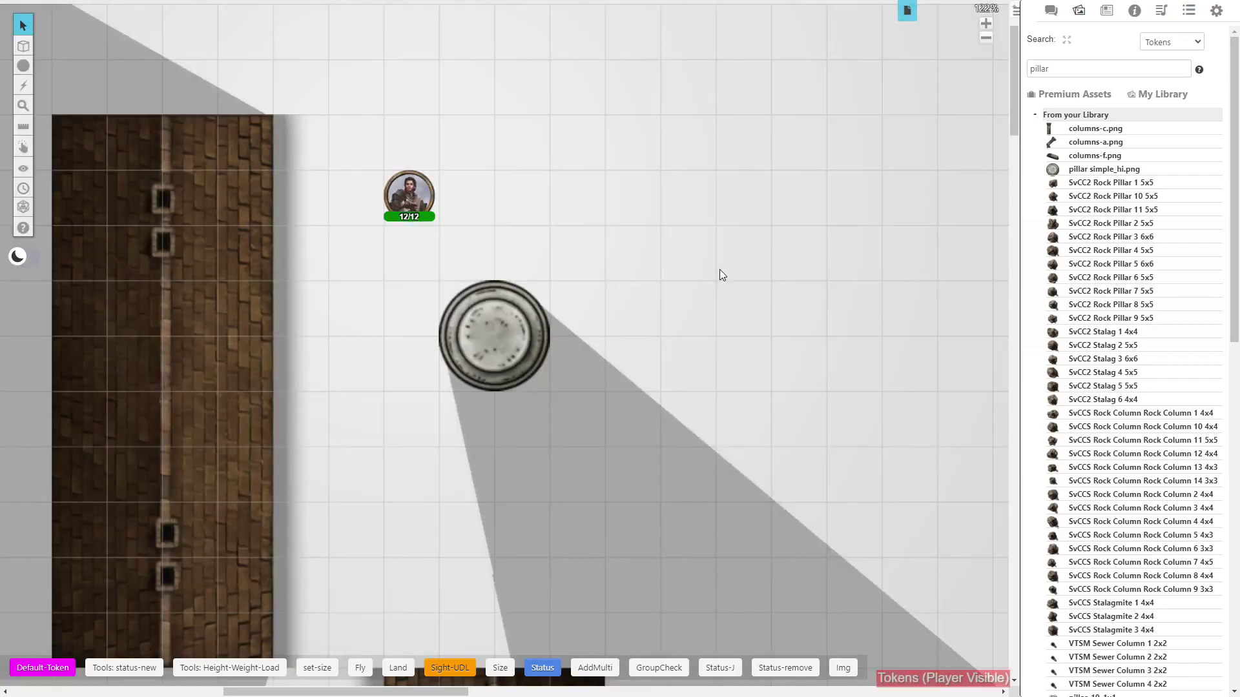
- Enlarge the token slightly to fill one grid square and move it directly north of the pillar
left_click(414, 189)
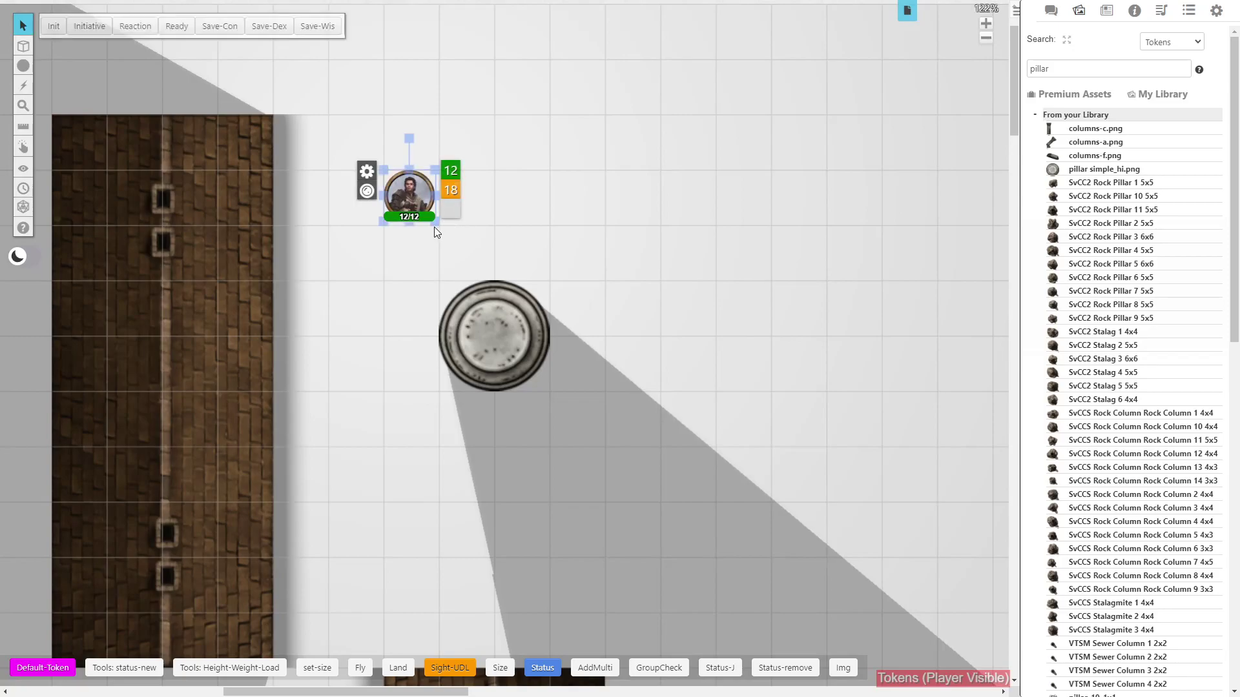
left_click(590, 272)
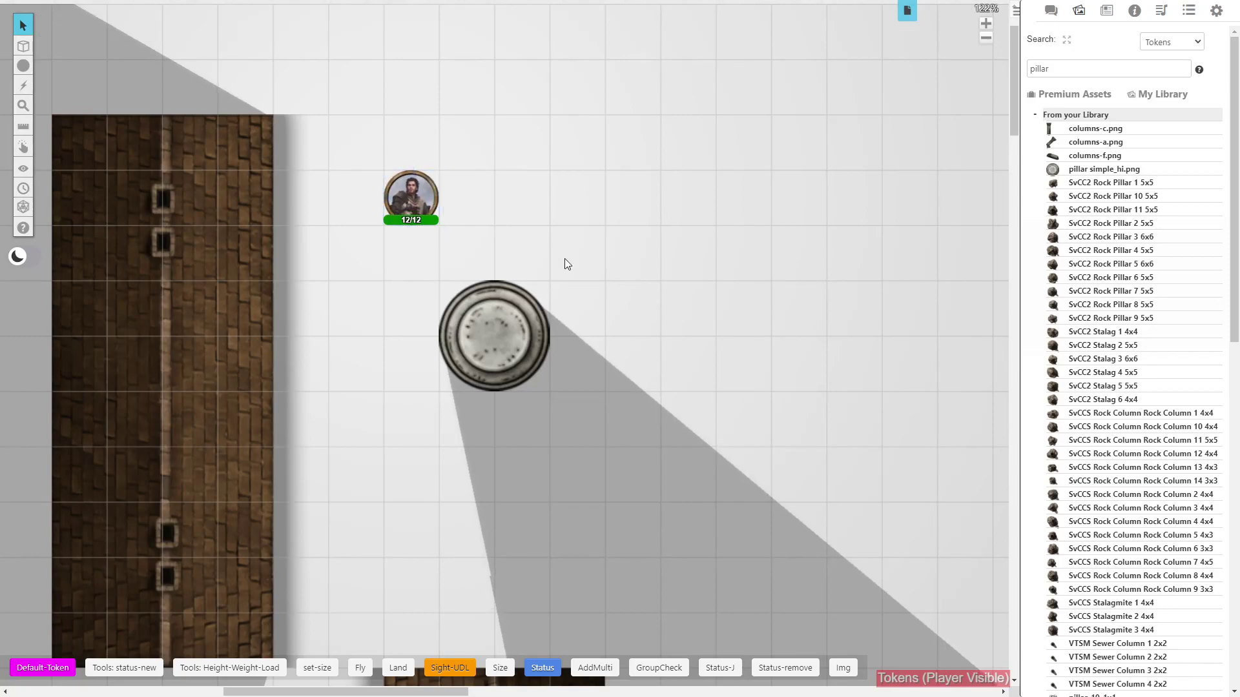
left_click_drag(431, 201, 541, 201)
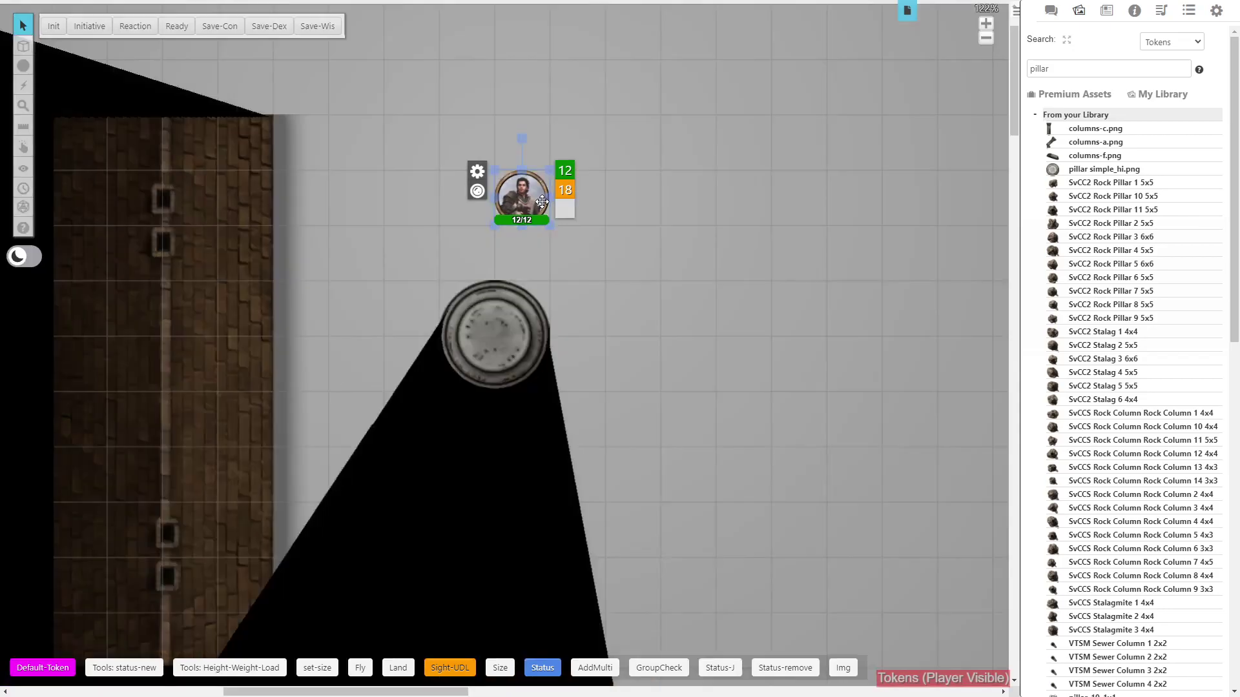
left_click(698, 268)
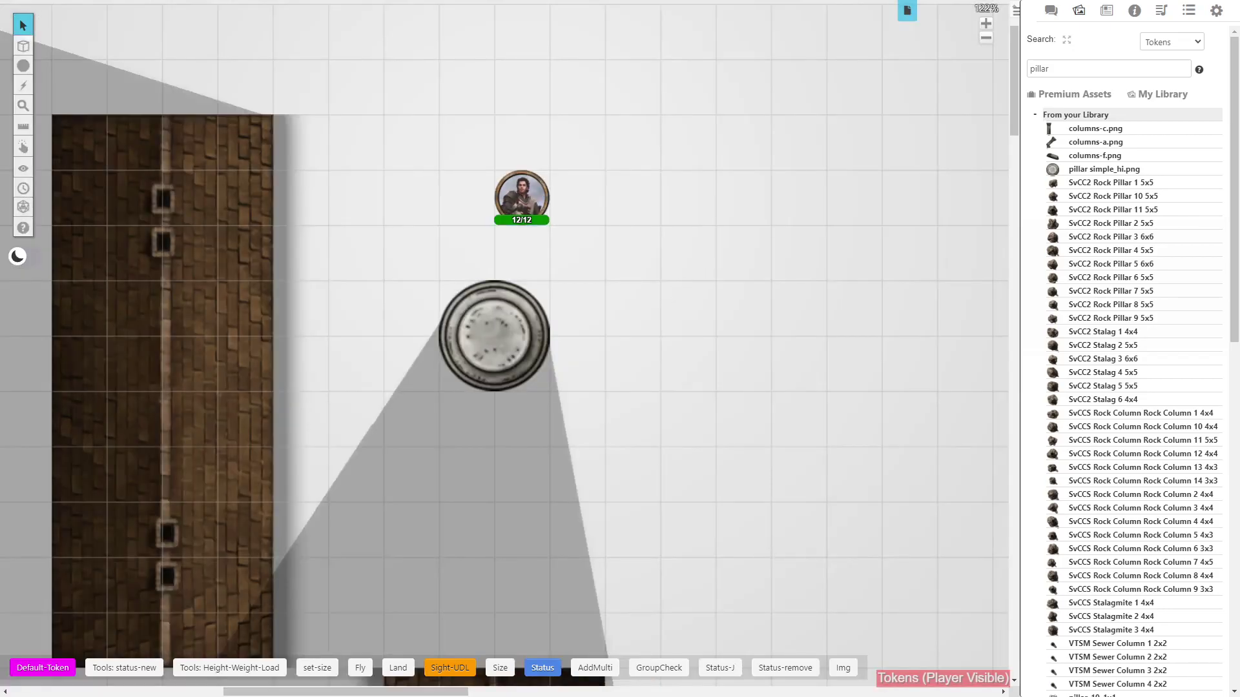